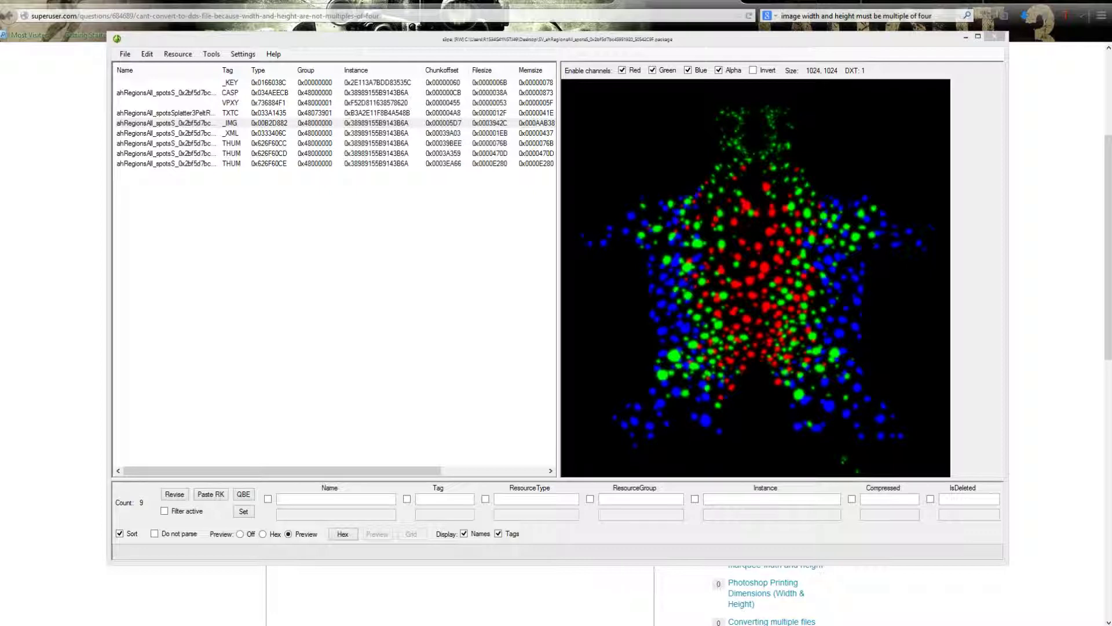
Step: Look through the package's resources to examine the contents of its CASP, _XML and _IMG entries
{"action": "left_click", "coordinate": [334, 301]}
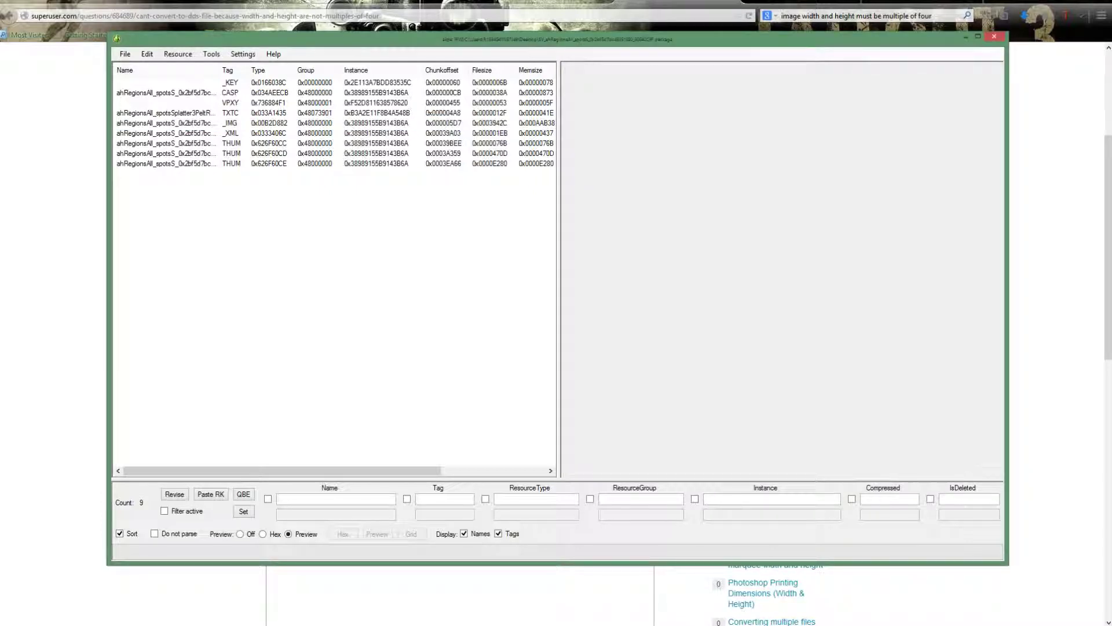
{"action": "left_click", "coordinate": [232, 83]}
{"action": "left_click", "coordinate": [232, 92]}
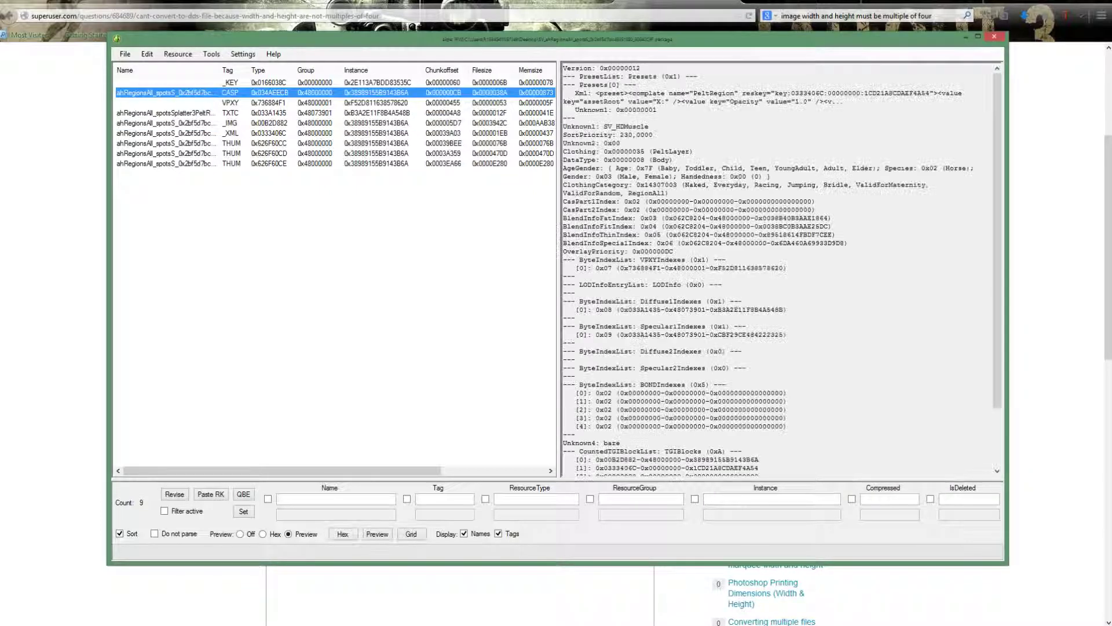
{"action": "key", "text": "Down"}
{"action": "key", "text": "Down"}
{"action": "key", "text": "Down"}
{"action": "key", "text": "Down"}
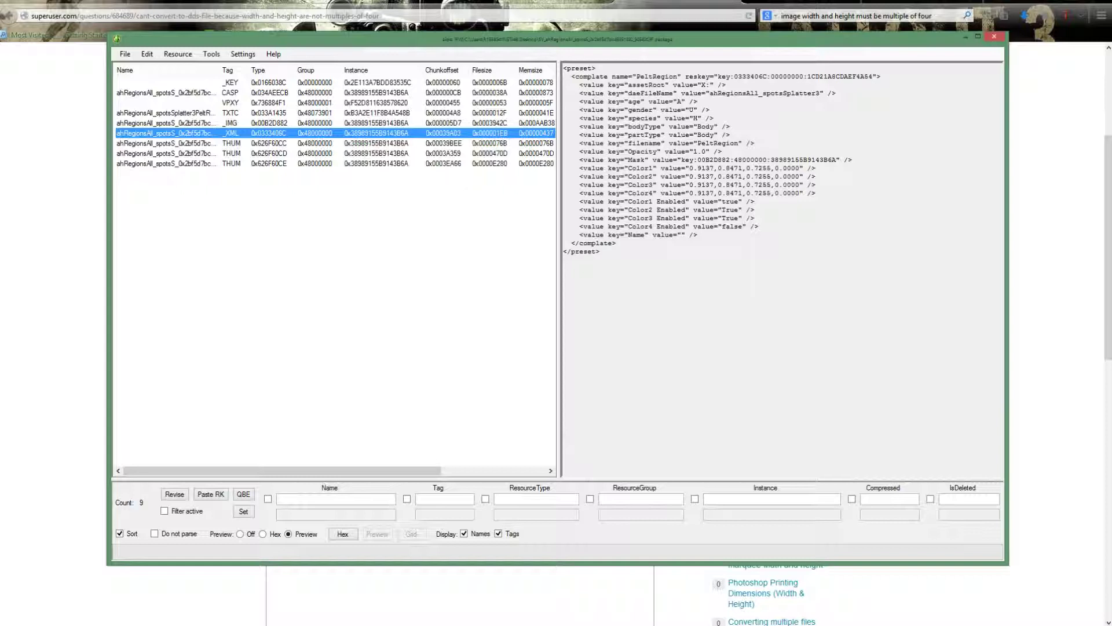
{"action": "key", "text": "Up"}
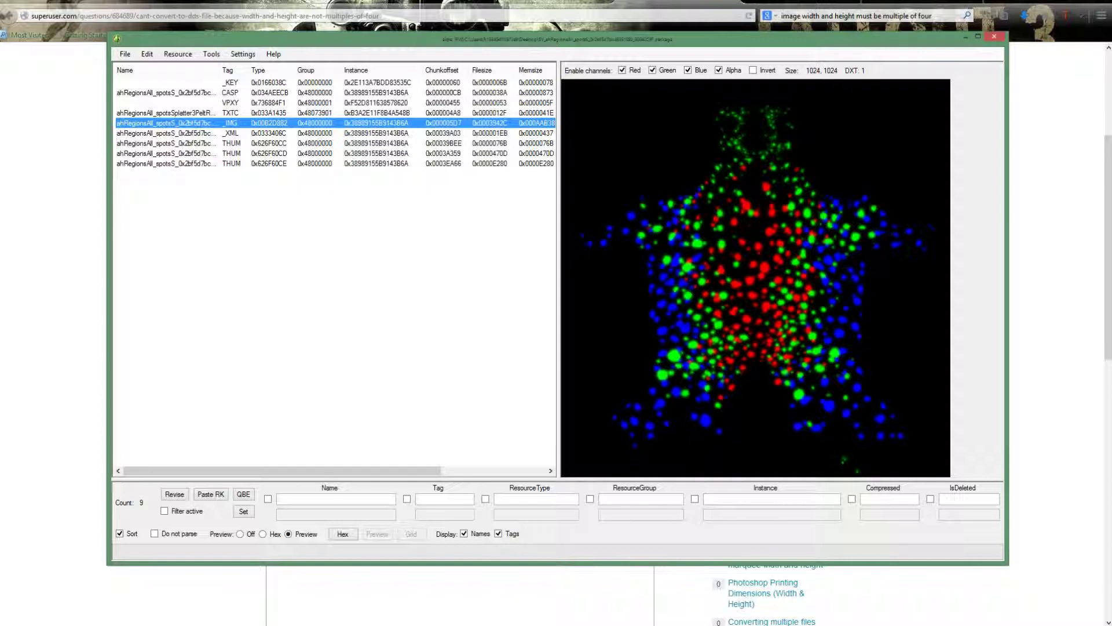
Step: Open the _XML resource in Notepad and set its Color4 Enabled value to True
{"action": "left_click", "coordinate": [230, 134]}
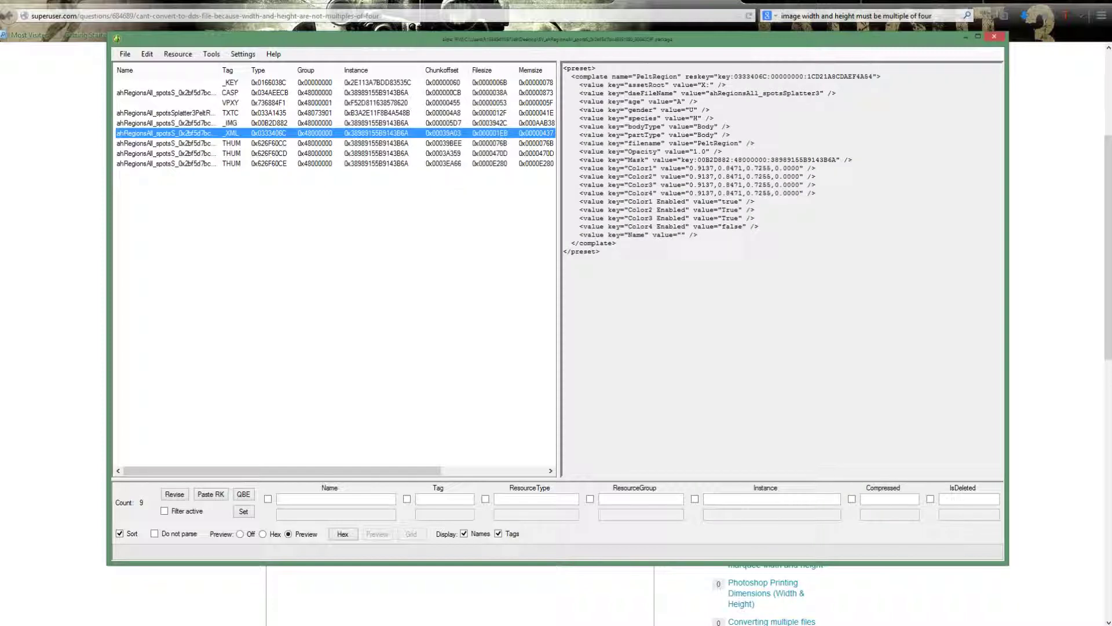
{"action": "right_click", "coordinate": [240, 137]}
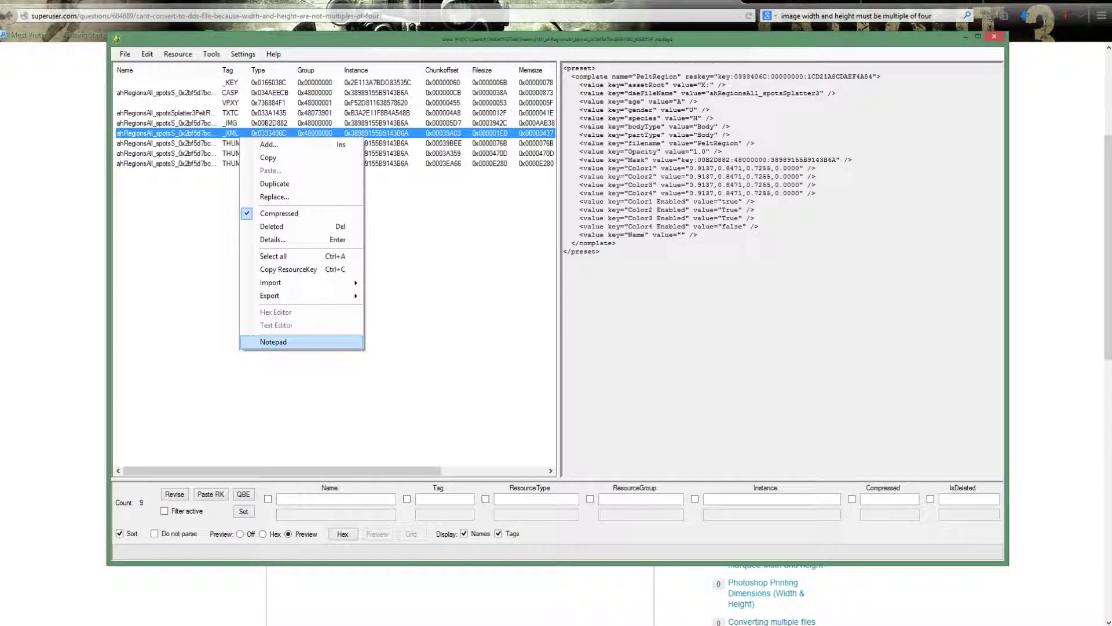
{"action": "left_click", "coordinate": [273, 342]}
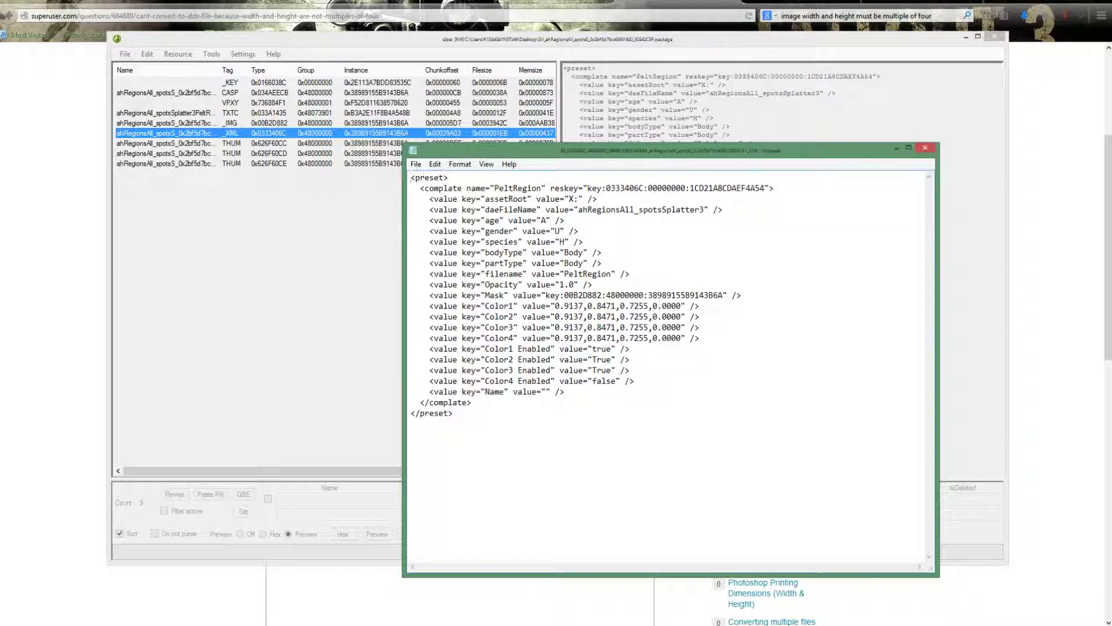
{"action": "left_click_drag", "start_coordinate": [592, 381], "coordinate": [615, 380]}
{"action": "type", "text": "True"}
Step: Shorten the daeFileName value in the preset XML to ahRegionsAll_spot3
{"action": "key", "text": "BackSpace"}
{"action": "key", "text": "BackSpace"}
{"action": "key", "text": "BackSpace"}
{"action": "key", "text": "BackSpace"}
{"action": "key", "text": "BackSpace"}
{"action": "key", "text": "BackSpace"}
{"action": "key", "text": "BackSpace"}
{"action": "key", "text": "BackSpace"}
{"action": "key", "text": "BackSpace"}
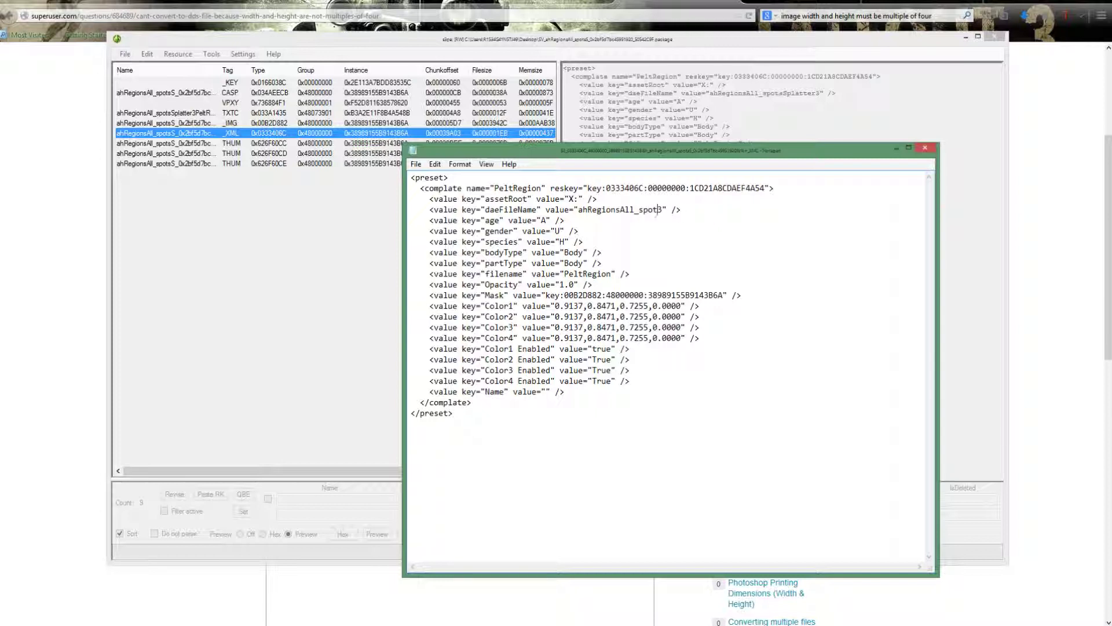
Step: Save the edited XML, close Notepad and commit the changes to the resource
{"action": "left_click", "coordinate": [416, 165]}
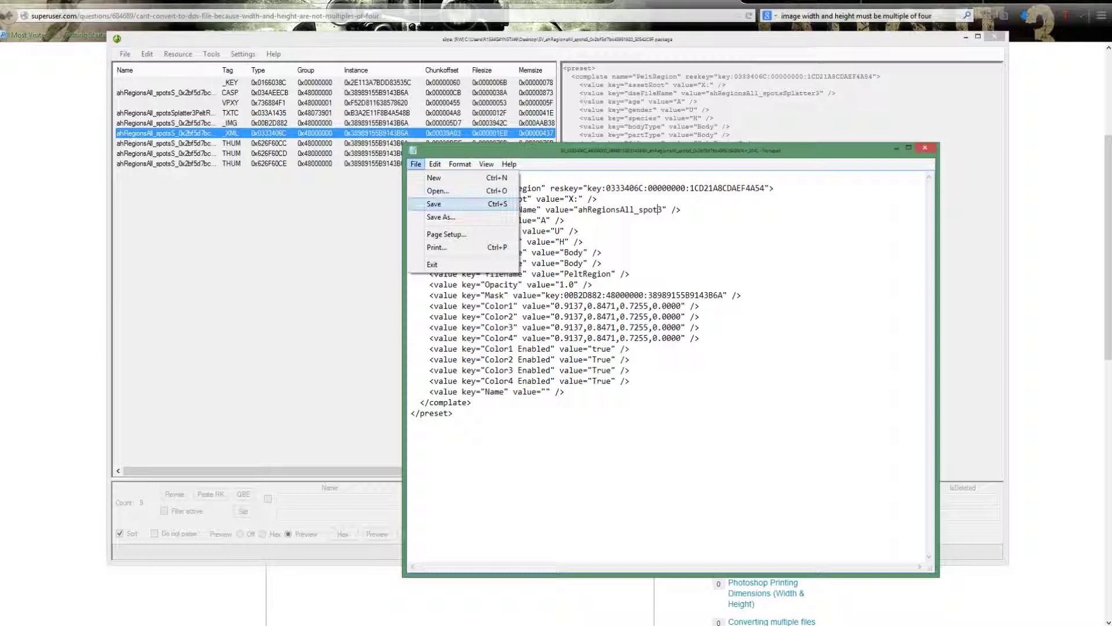
{"action": "key", "text": "Return"}
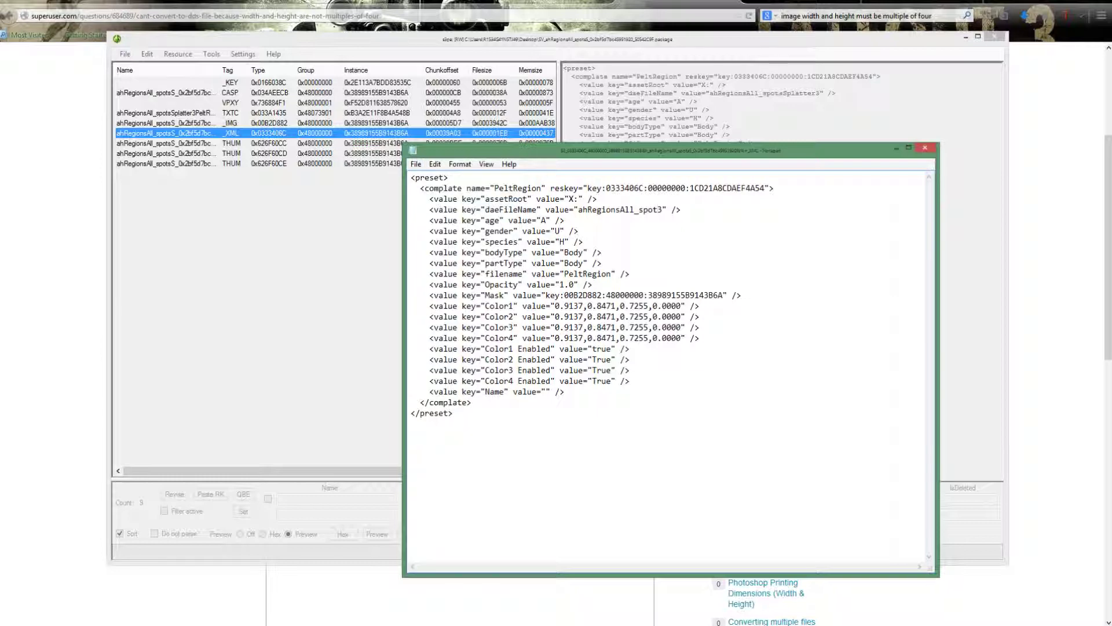
{"action": "key", "text": "alt+F4"}
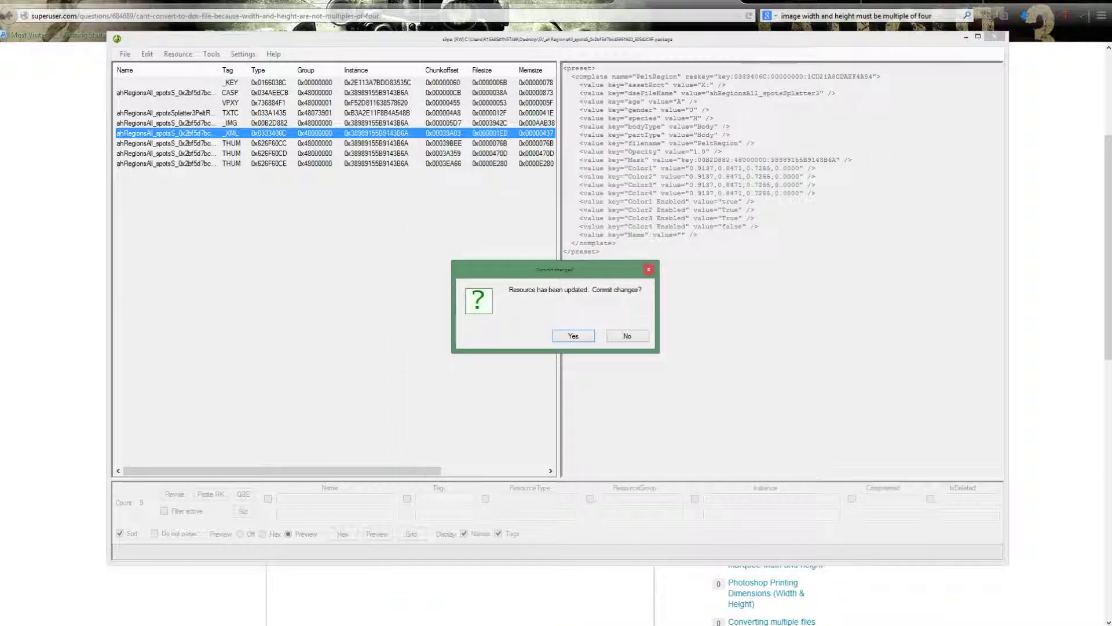
{"action": "key", "text": "Return"}
{"action": "left_click", "coordinate": [600, 251]}
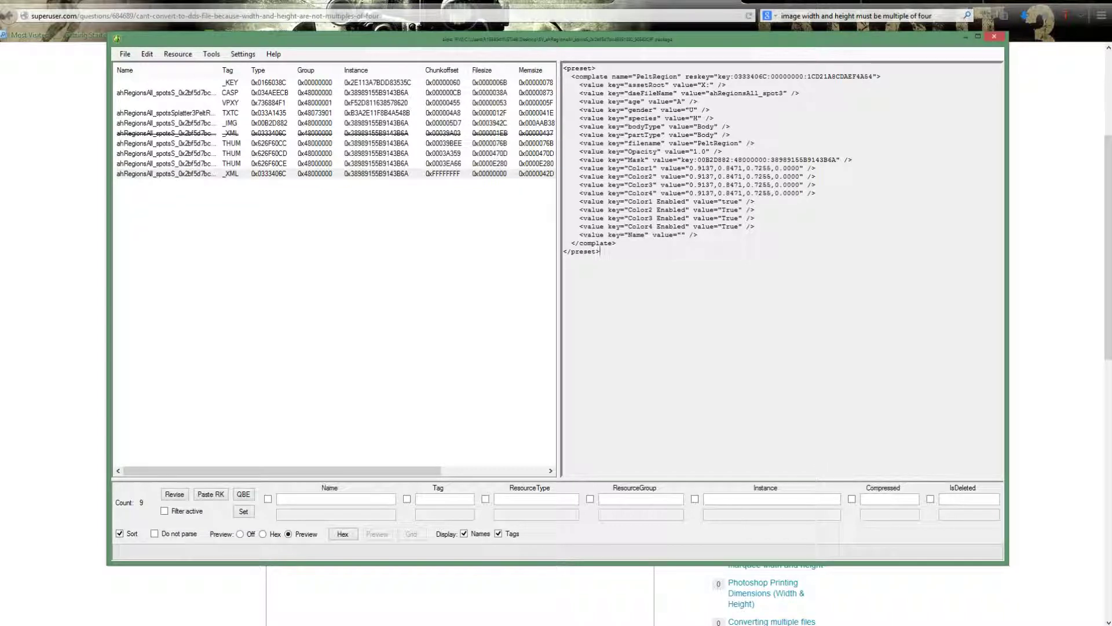
Step: Close the project contents window and exit TSR Workshop
{"action": "left_click", "coordinate": [230, 123]}
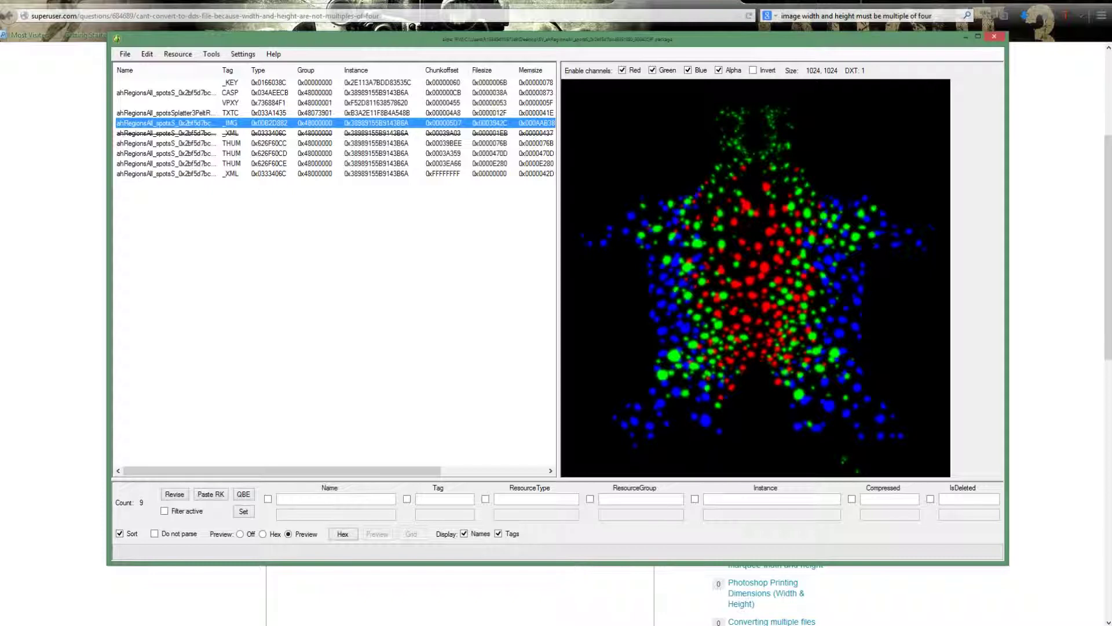
{"action": "left_click", "coordinate": [268, 576]}
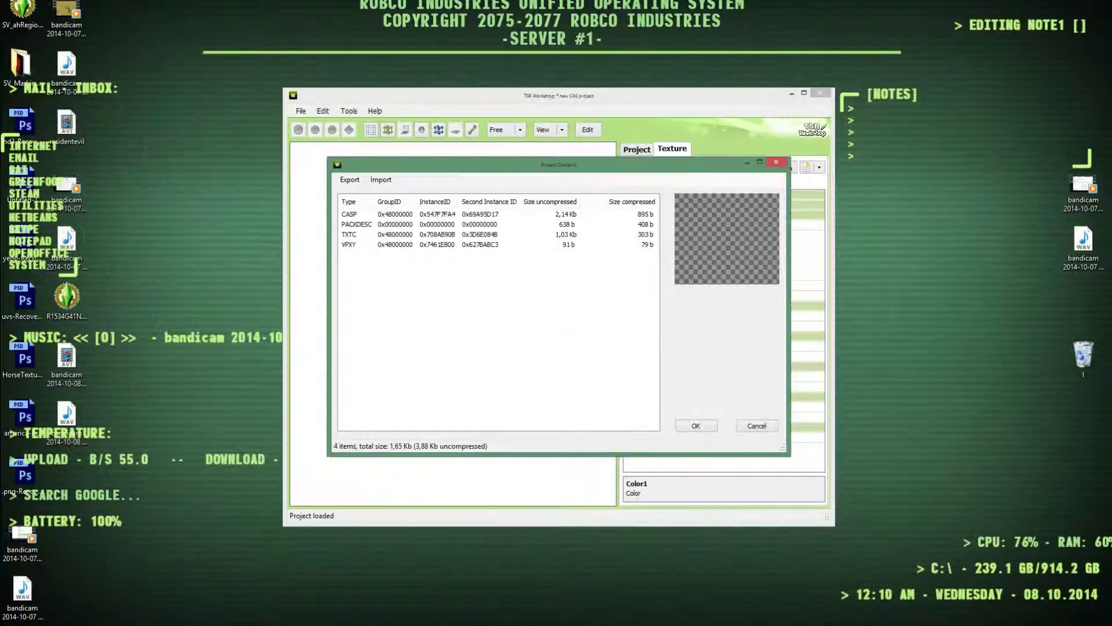
{"action": "key", "text": "Escape"}
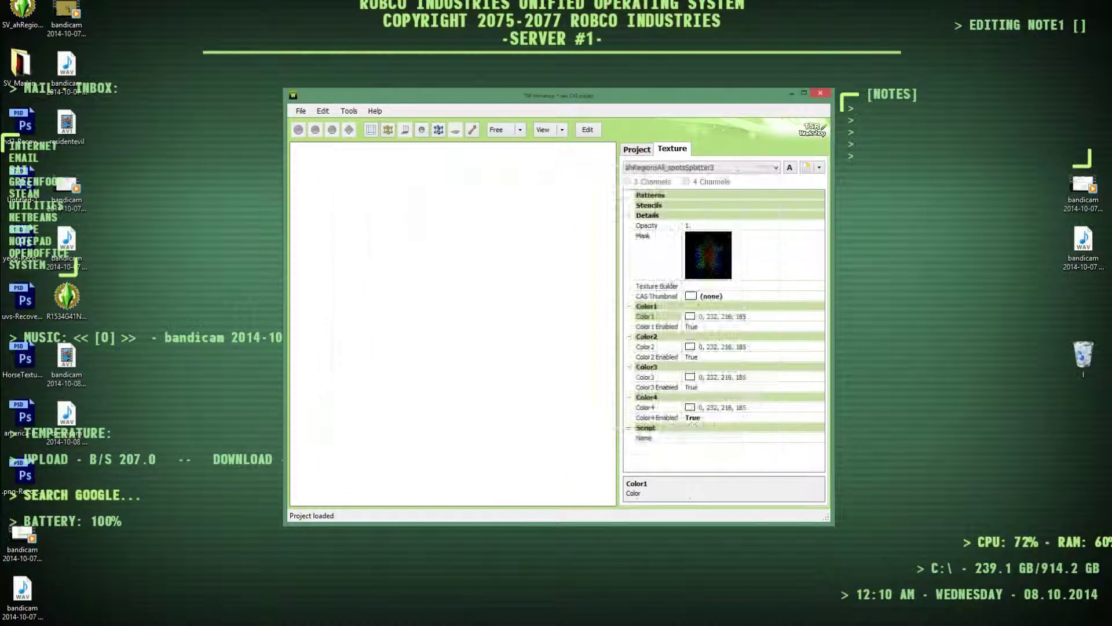
{"action": "left_click", "coordinate": [820, 92]}
{"action": "left_click", "coordinate": [596, 350]}
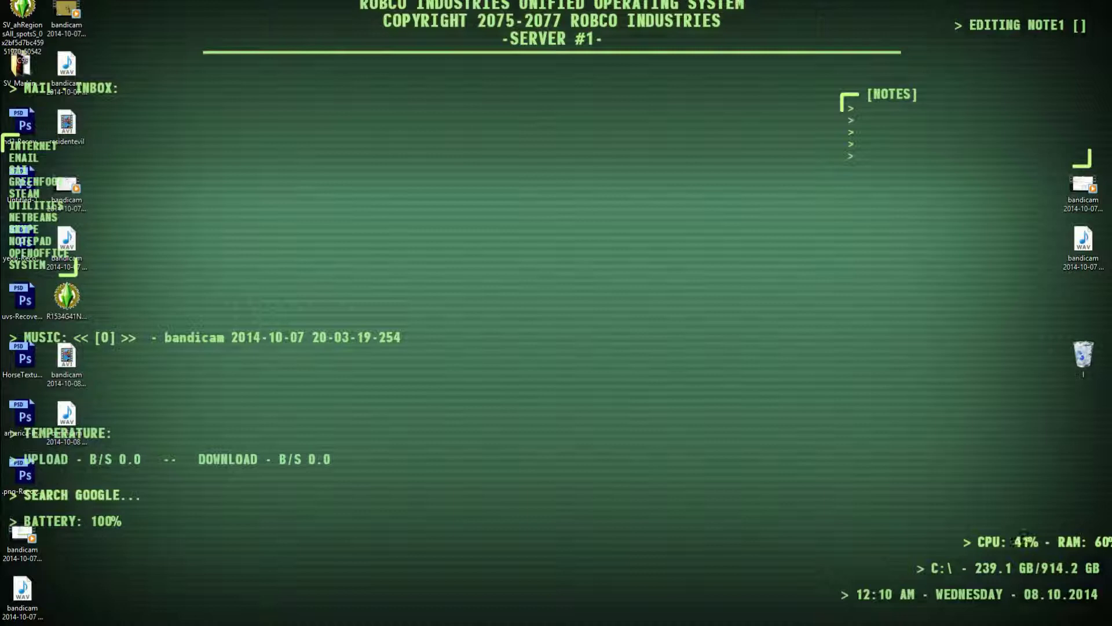
{"action": "right_click", "coordinate": [552, 406]}
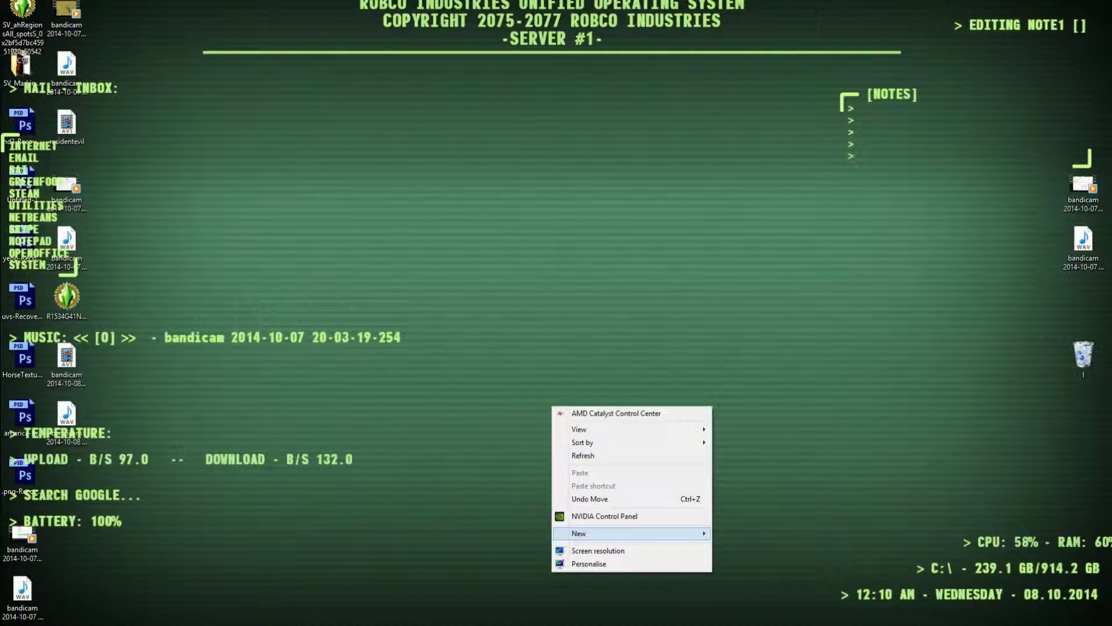
{"action": "left_click", "coordinate": [597, 551]}
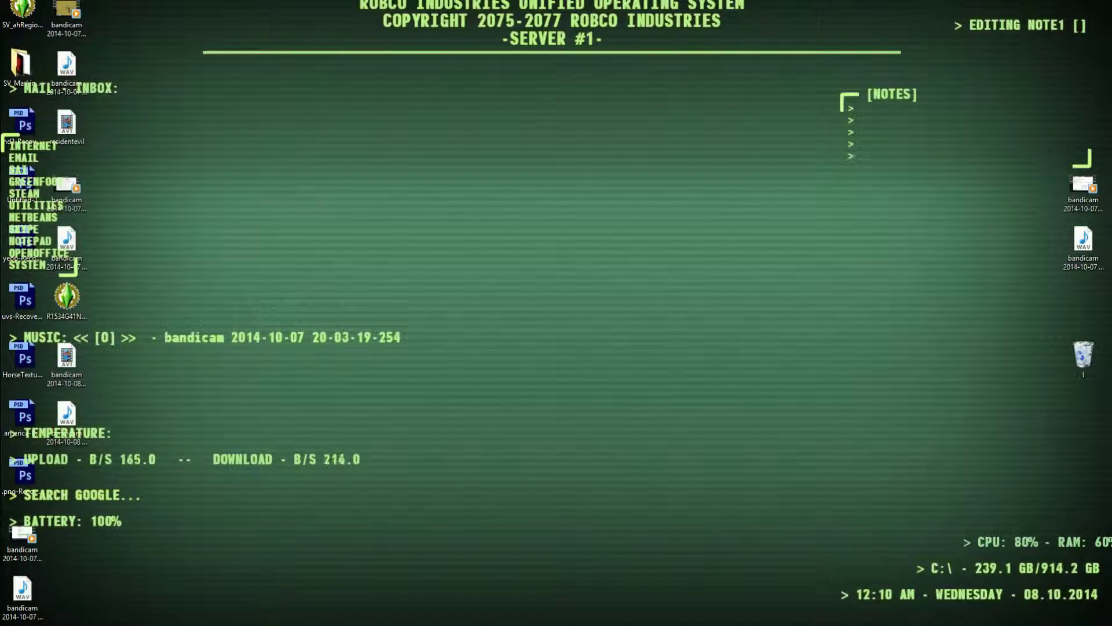
Step: Switch to Adobe Photoshop and delete Layer 0 from the _IMG.dds texture, keeping Layer 1
{"action": "key", "text": "super"}
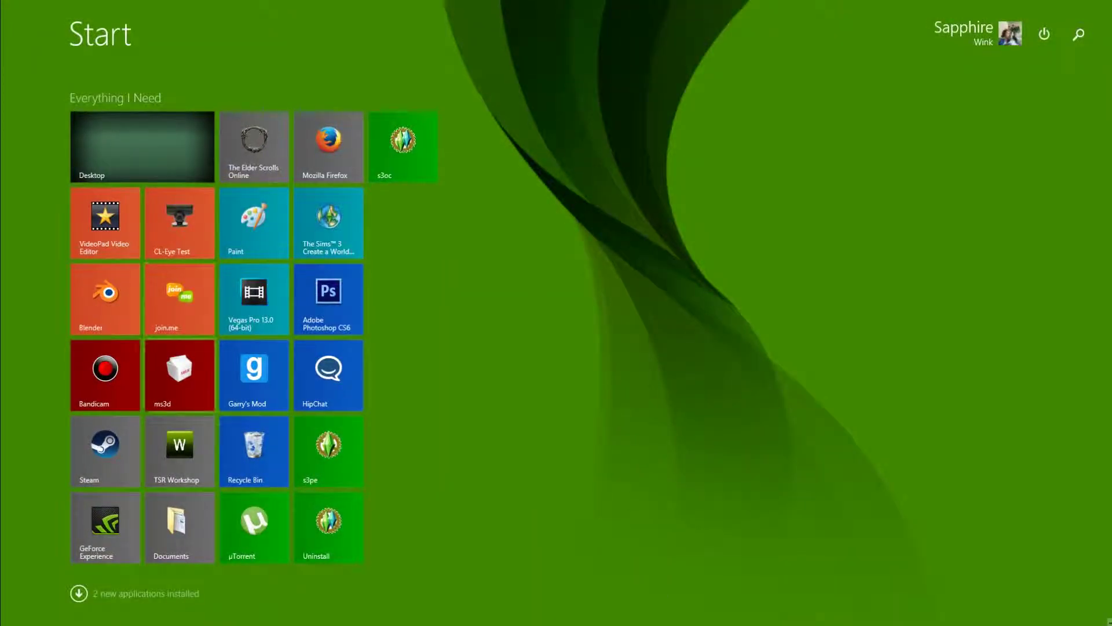
{"action": "left_click", "coordinate": [329, 299]}
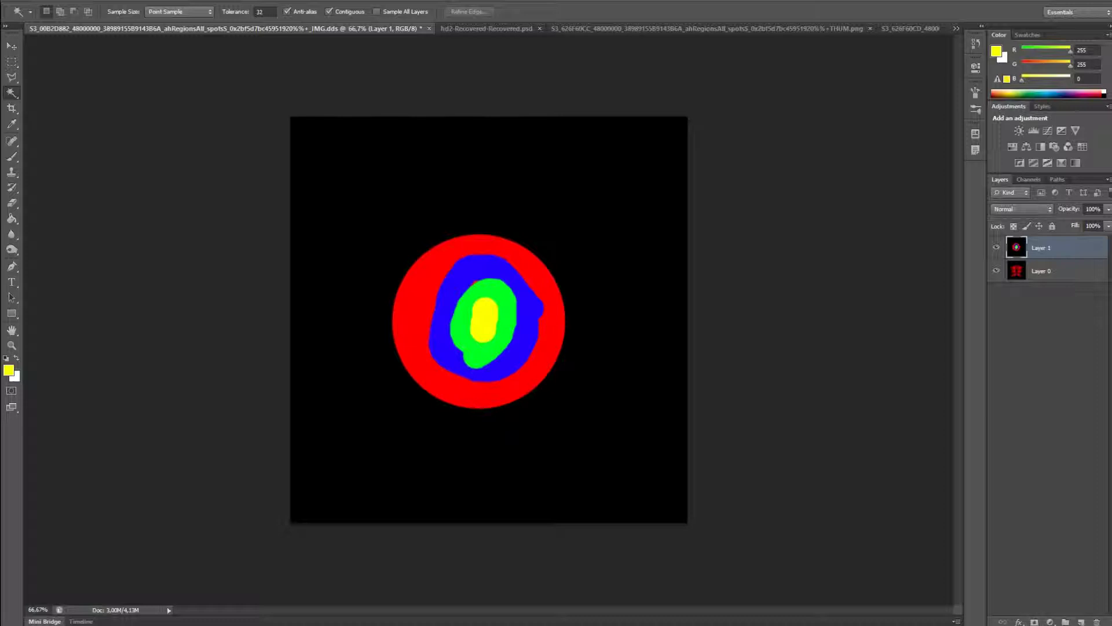
{"action": "left_click", "coordinate": [1041, 271]}
{"action": "key", "text": "Delete"}
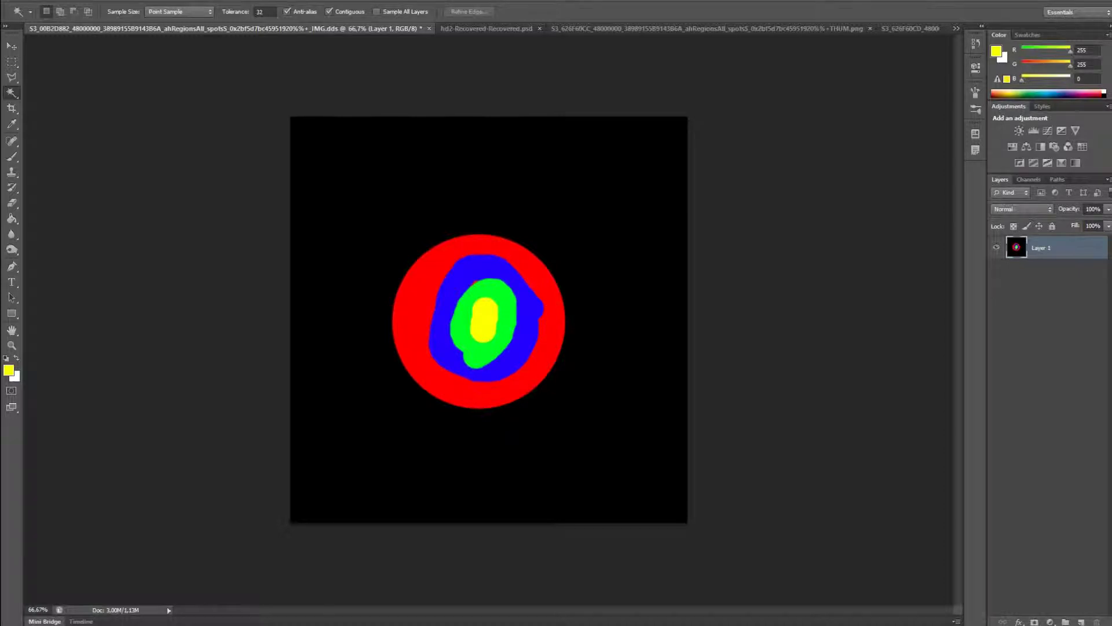
Step: Save the texture as a D3D/DDS copy over the existing _IMG file in SV_Marking_1, using DXT1 without alpha and generated MIP maps
{"action": "left_click", "coordinate": [33, 1]}
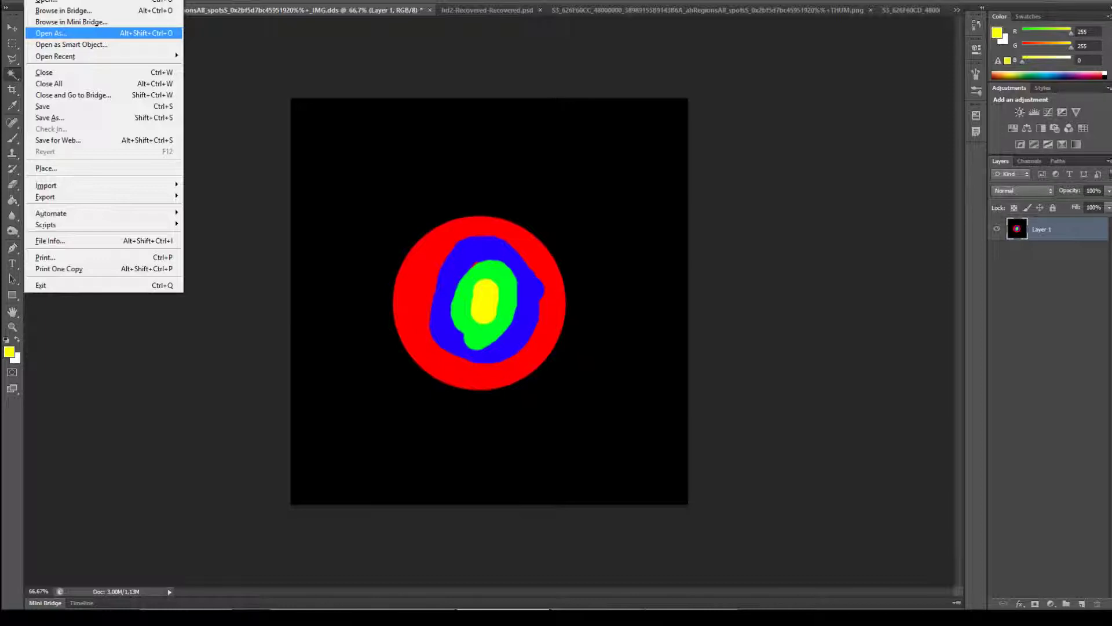
{"action": "key", "text": "Down"}
{"action": "key", "text": "Down"}
{"action": "key", "text": "Down"}
{"action": "key", "text": "Down"}
{"action": "key", "text": "Down"}
{"action": "key", "text": "Down"}
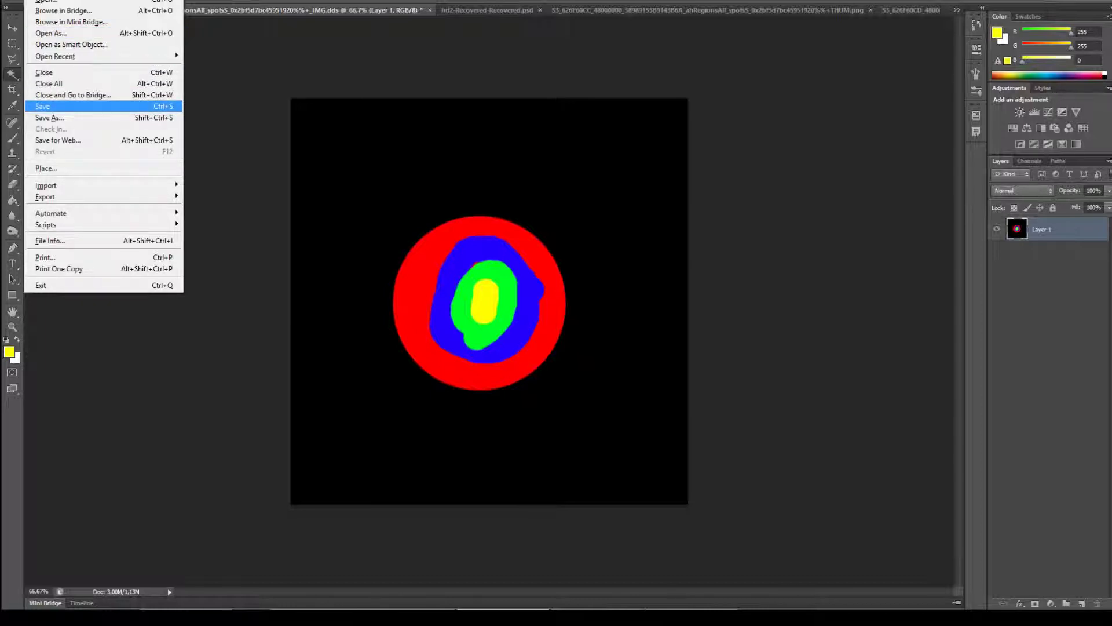
{"action": "key", "text": "Return"}
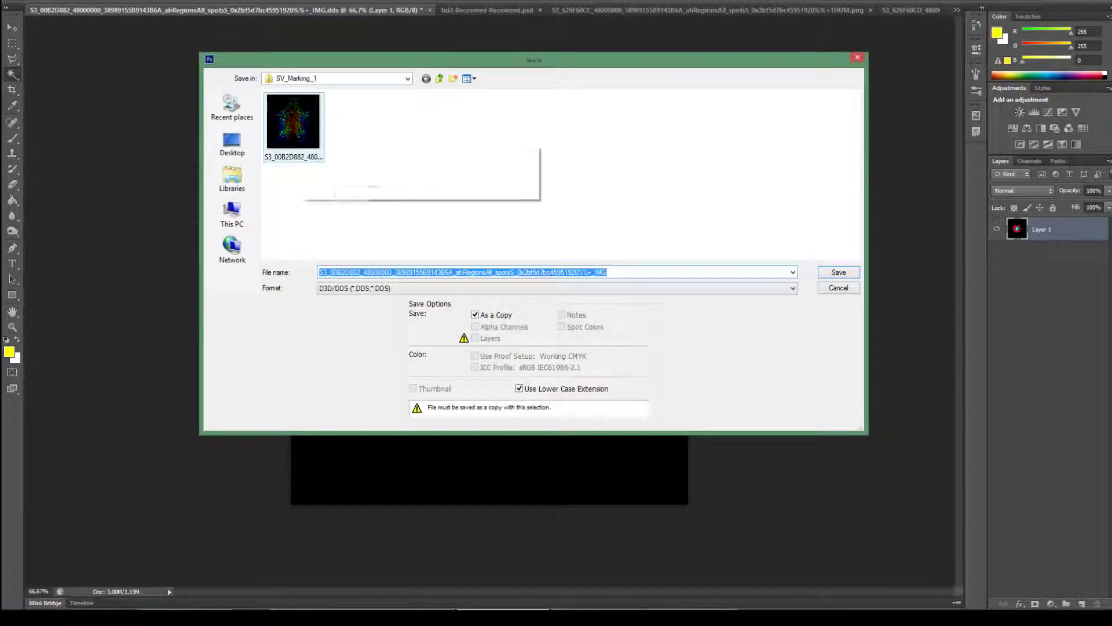
{"action": "left_click", "coordinate": [299, 135]}
{"action": "key", "text": "Return"}
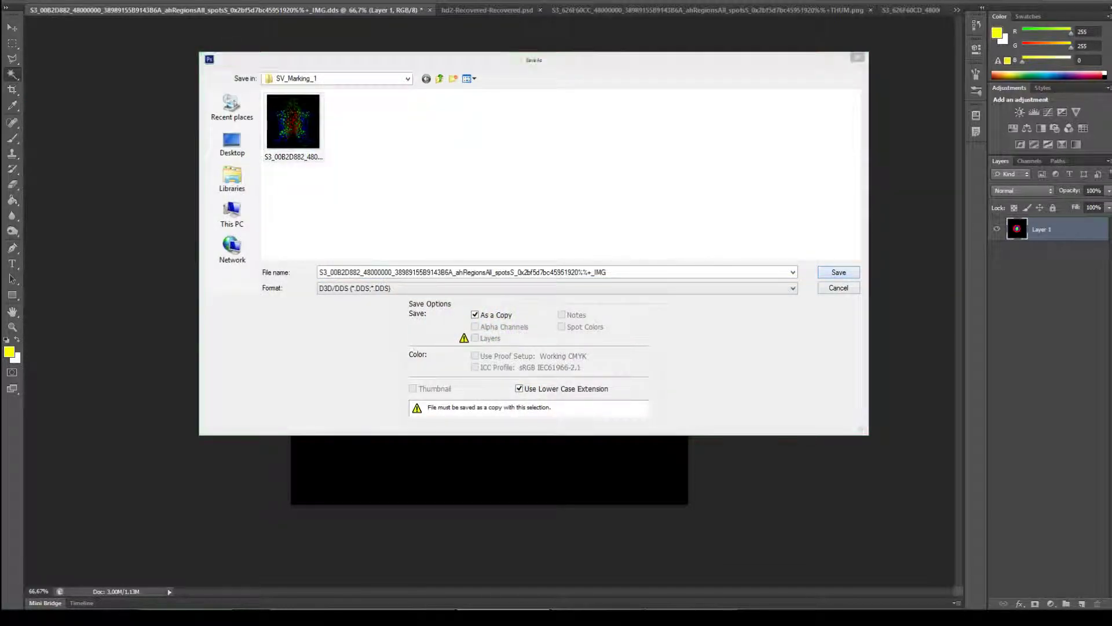
{"action": "key", "text": "Return"}
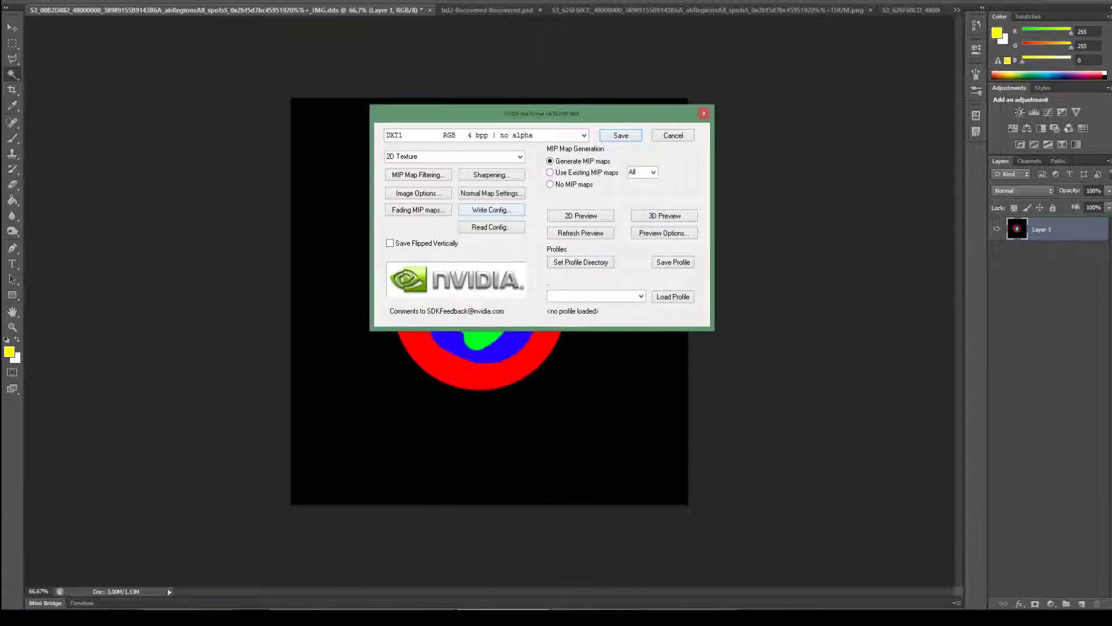
{"action": "key", "text": "Return"}
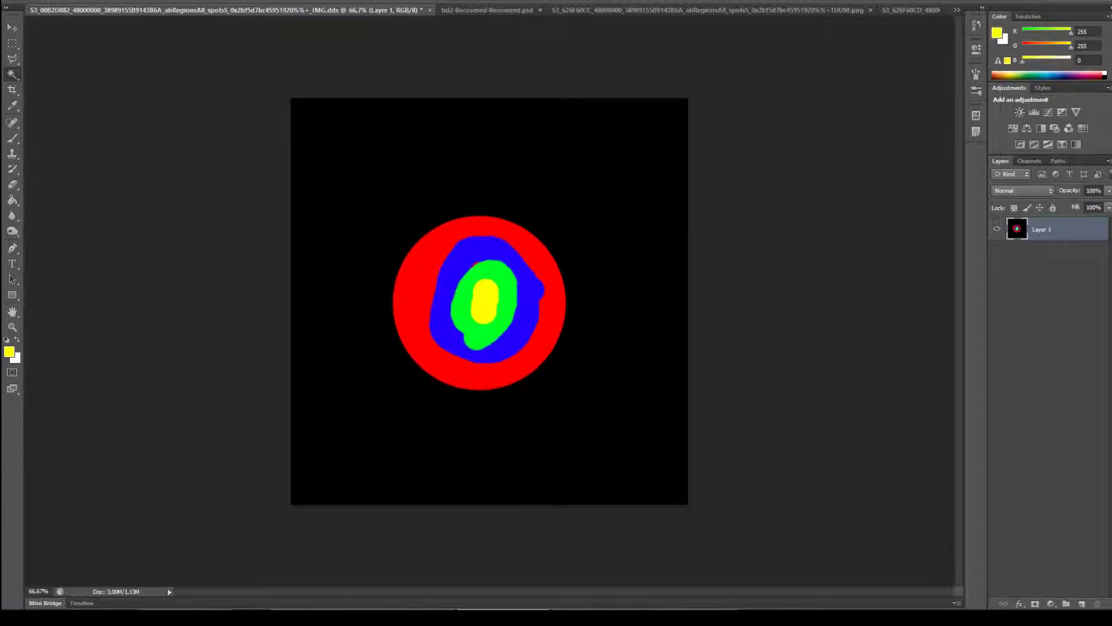
Step: Switch to s3pe and try to load the saved circle texture into the _IMG resource
{"action": "mouse_move", "coordinate": [526, 606]}
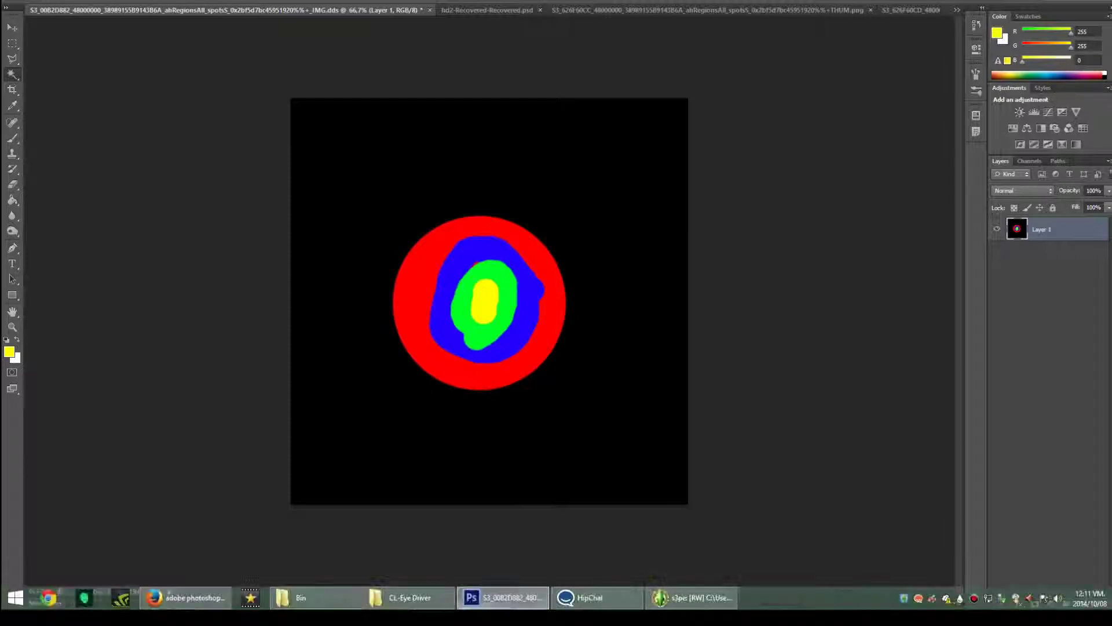
{"action": "left_click", "coordinate": [684, 600]}
{"action": "left_click", "coordinate": [691, 597]}
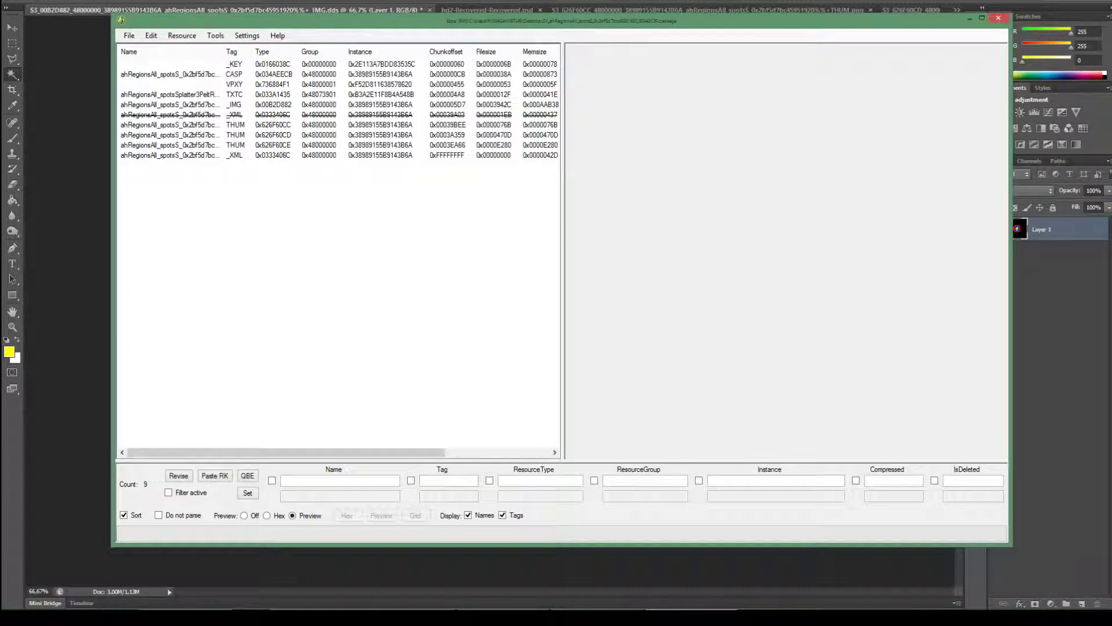
{"action": "left_click", "coordinate": [238, 125]}
{"action": "left_click", "coordinate": [238, 106]}
{"action": "right_click", "coordinate": [238, 107]}
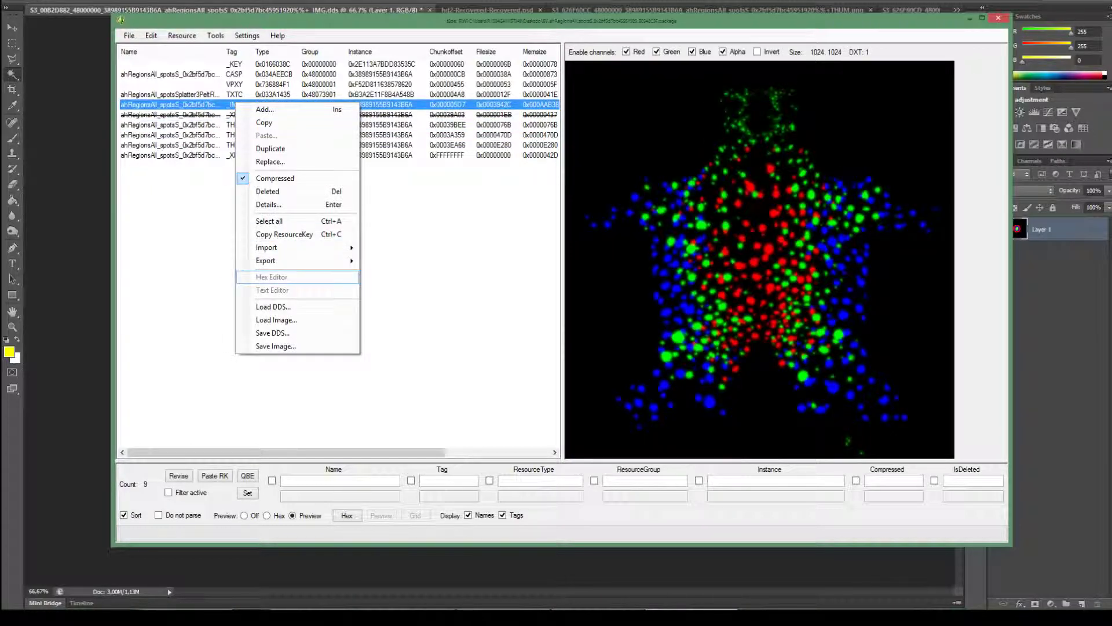
{"action": "left_click", "coordinate": [276, 320]}
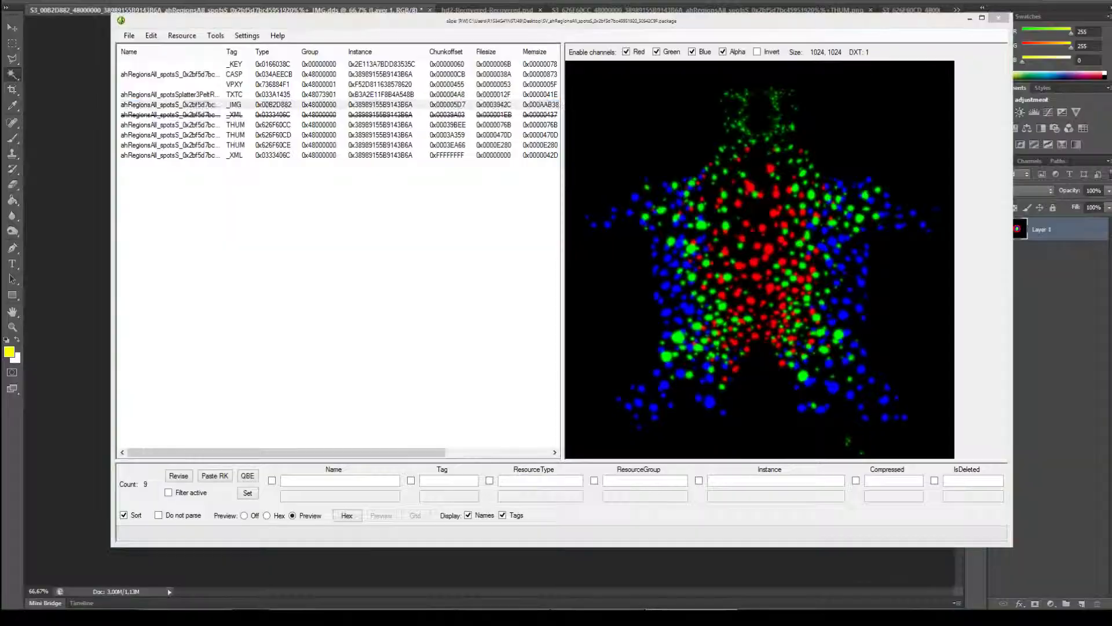
{"action": "key", "text": "Return"}
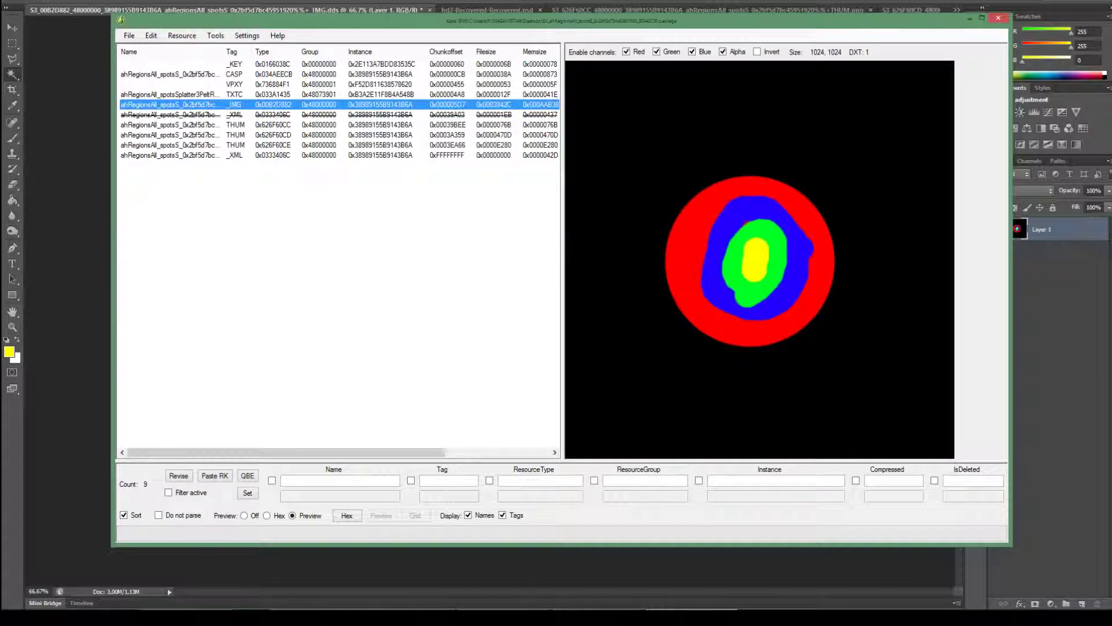
Step: Recheck the _IMG resource's preview and look through the THUM entries and the other resources up to _KEY
{"action": "left_click", "coordinate": [313, 278]}
{"action": "left_click", "coordinate": [274, 105]}
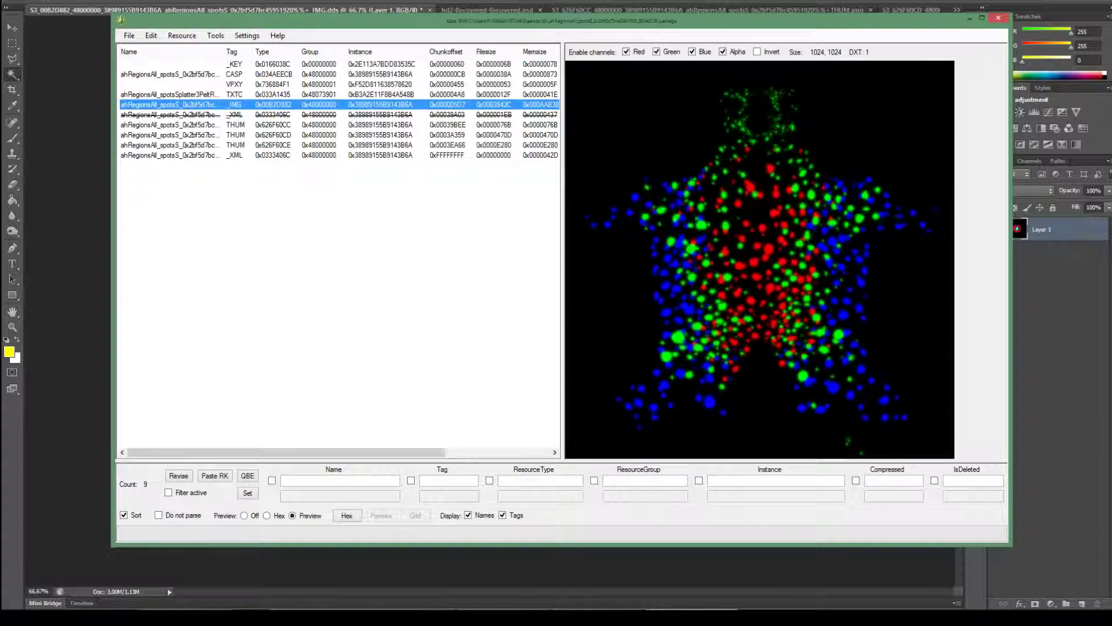
{"action": "left_click", "coordinate": [274, 94]}
{"action": "left_click", "coordinate": [273, 105]}
{"action": "key", "text": "Down"}
{"action": "key", "text": "Down"}
{"action": "key", "text": "Down"}
{"action": "key", "text": "Down"}
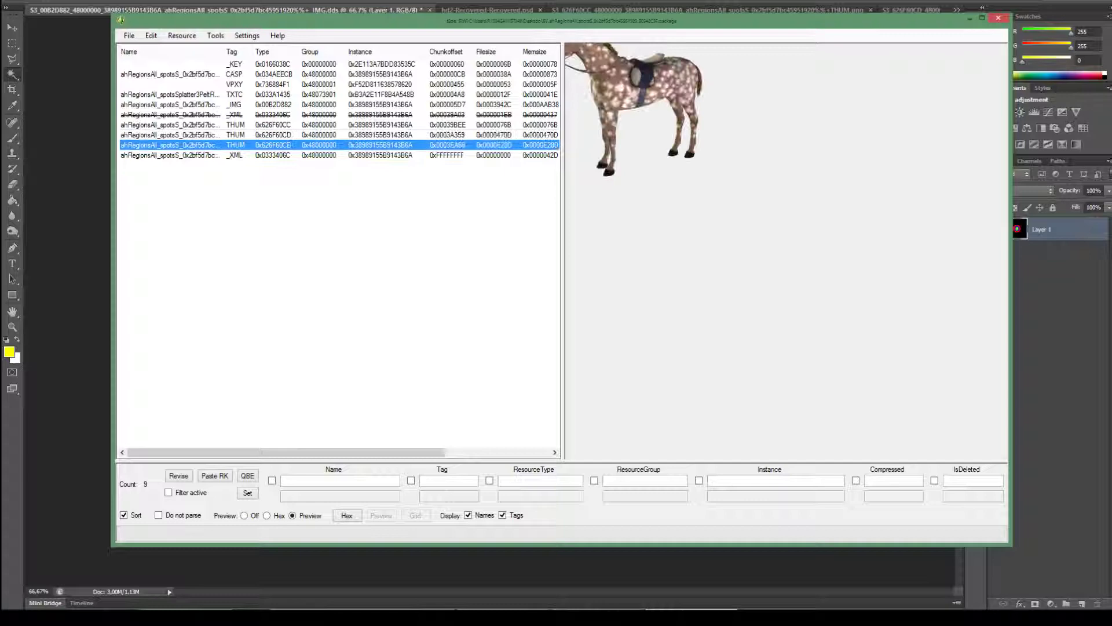
{"action": "key", "text": "Up"}
{"action": "key", "text": "Up"}
{"action": "key", "text": "Up"}
{"action": "key", "text": "Up"}
{"action": "key", "text": "Up"}
{"action": "key", "text": "Up"}
{"action": "key", "text": "Up"}
{"action": "key", "text": "Up"}
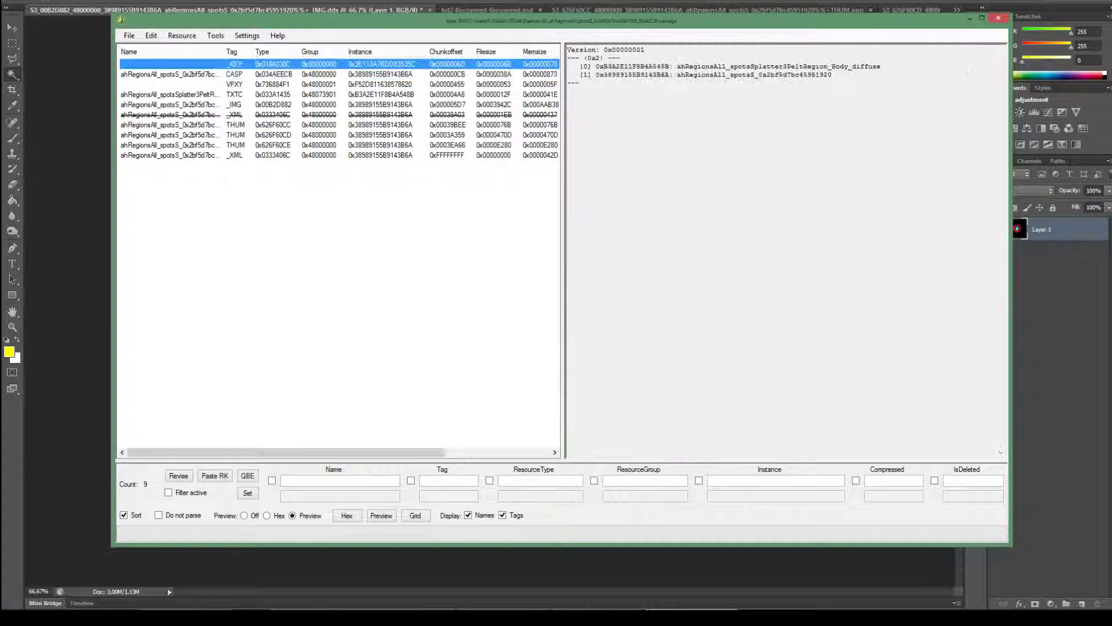
Step: Load the saved circle texture into the _IMG resource in place of the original spots mask
{"action": "key", "text": "Down"}
{"action": "key", "text": "Down"}
{"action": "key", "text": "Down"}
{"action": "key", "text": "Down"}
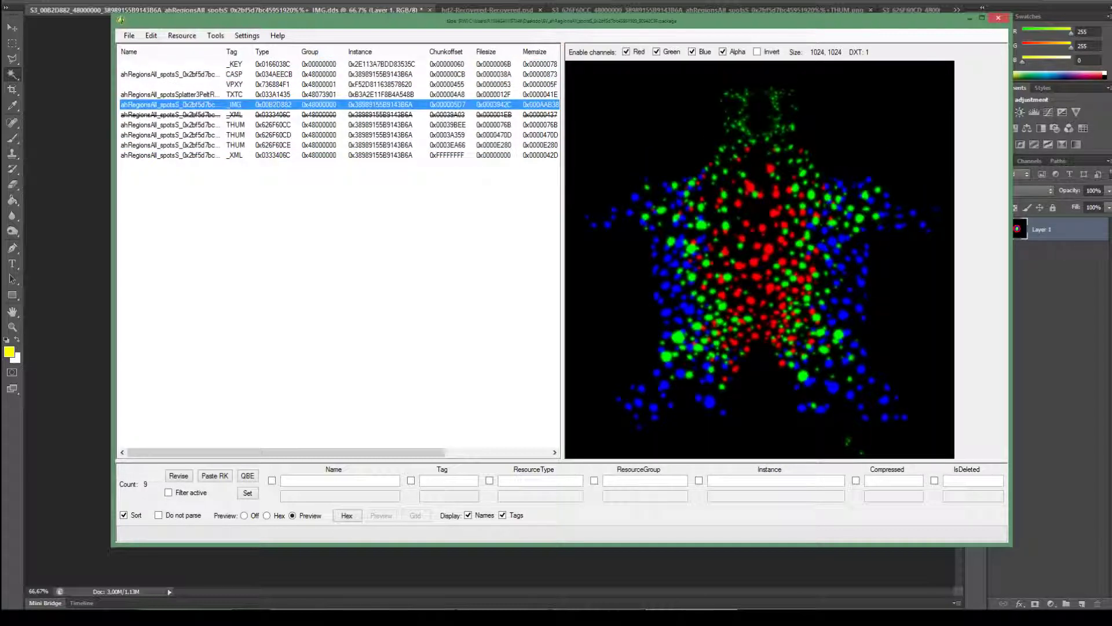
{"action": "right_click", "coordinate": [244, 105]}
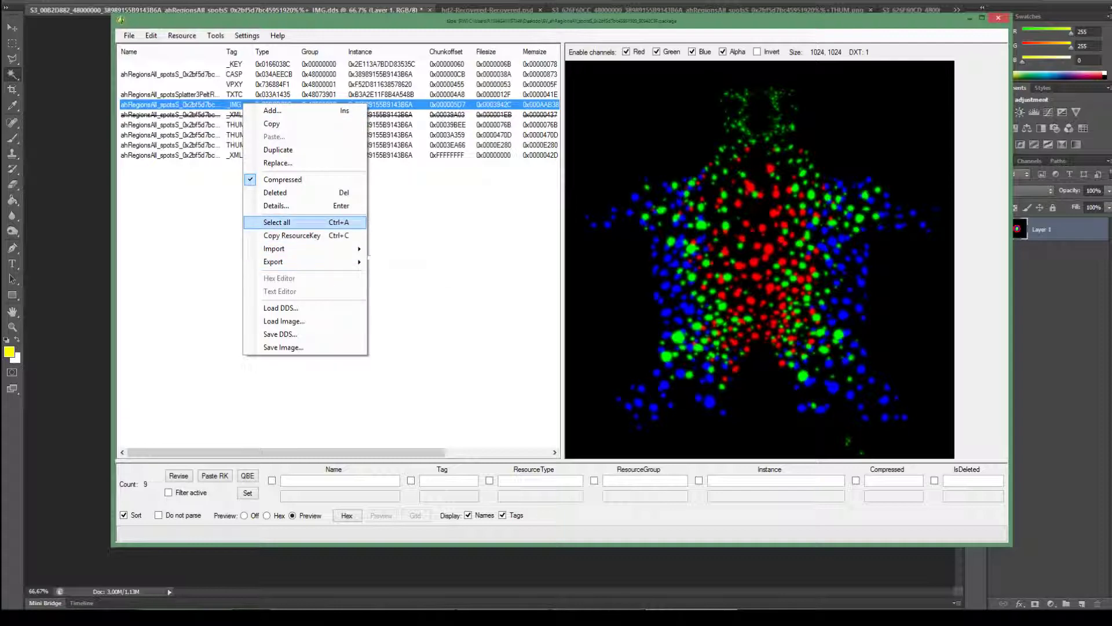
{"action": "key", "text": "Down"}
{"action": "key", "text": "Down"}
{"action": "key", "text": "Down"}
{"action": "key", "text": "Down"}
{"action": "key", "text": "Up"}
{"action": "key", "text": "Up"}
{"action": "key", "text": "Up"}
{"action": "key", "text": "Up"}
{"action": "key", "text": "Up"}
{"action": "key", "text": "Up"}
{"action": "key", "text": "Up"}
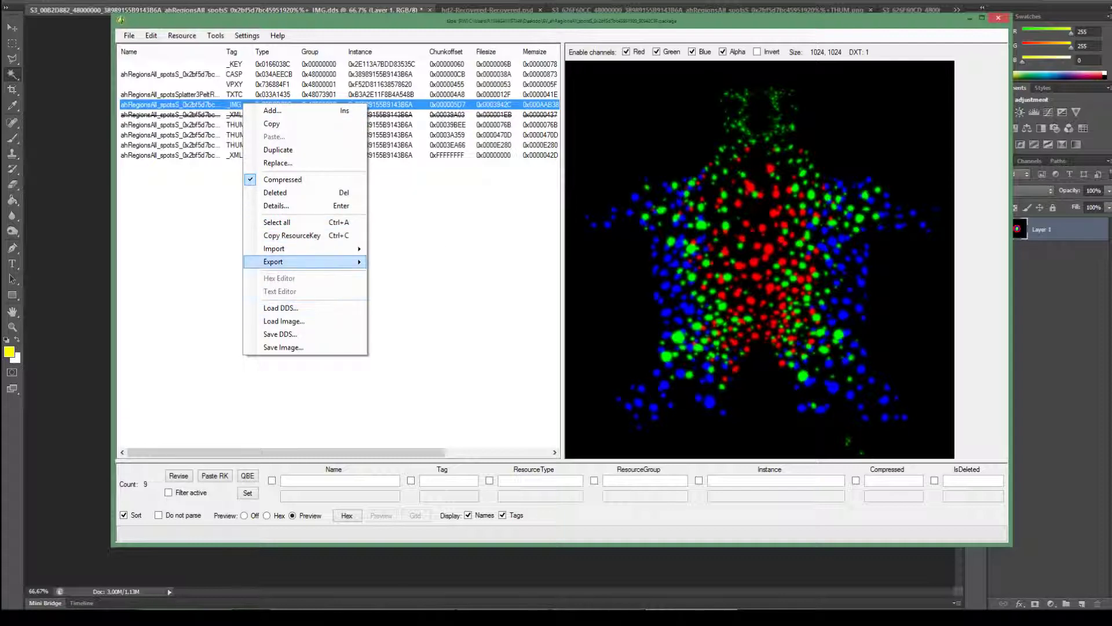
{"action": "key", "text": "Up"}
{"action": "key", "text": "Return"}
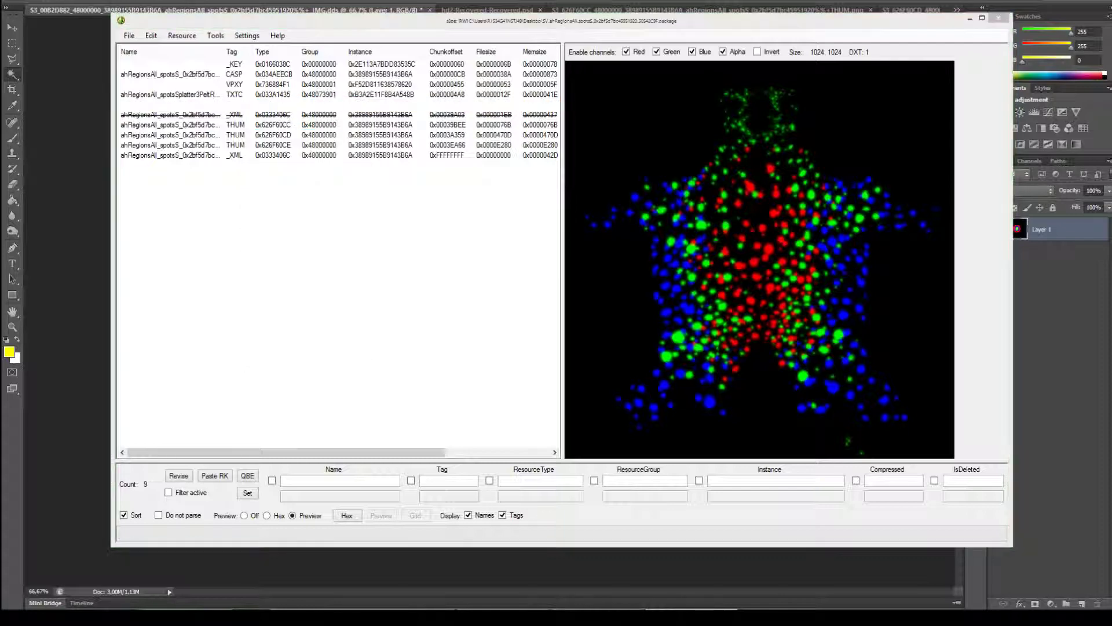
{"action": "key", "text": "Return"}
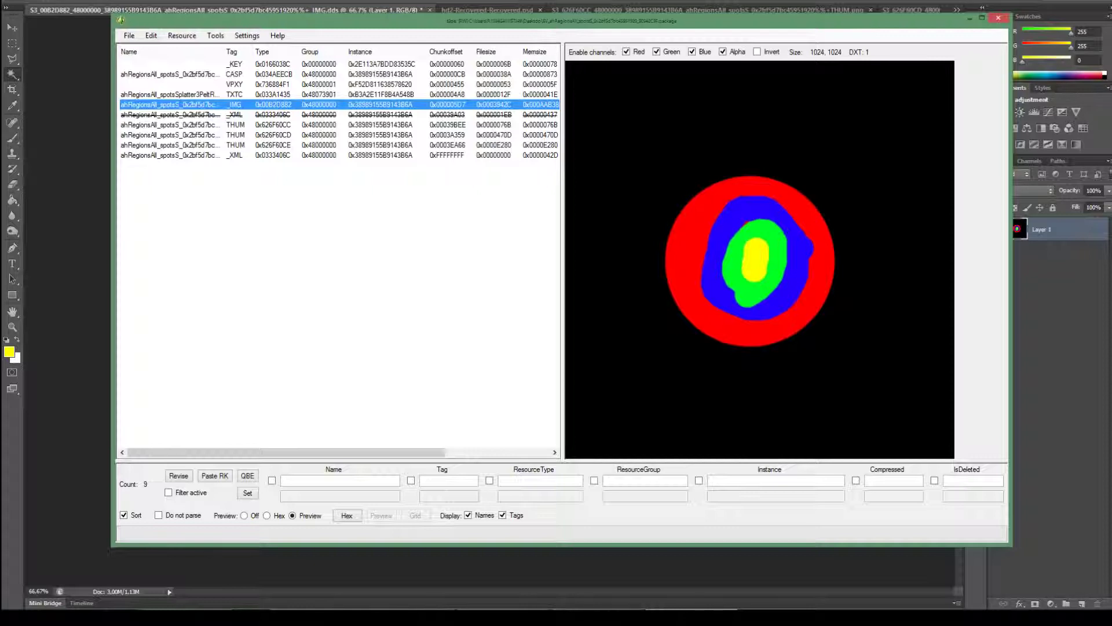
Step: Review the edited _XML preset's colour settings and preview the THUM thumbnail resources
{"action": "left_click", "coordinate": [234, 155]}
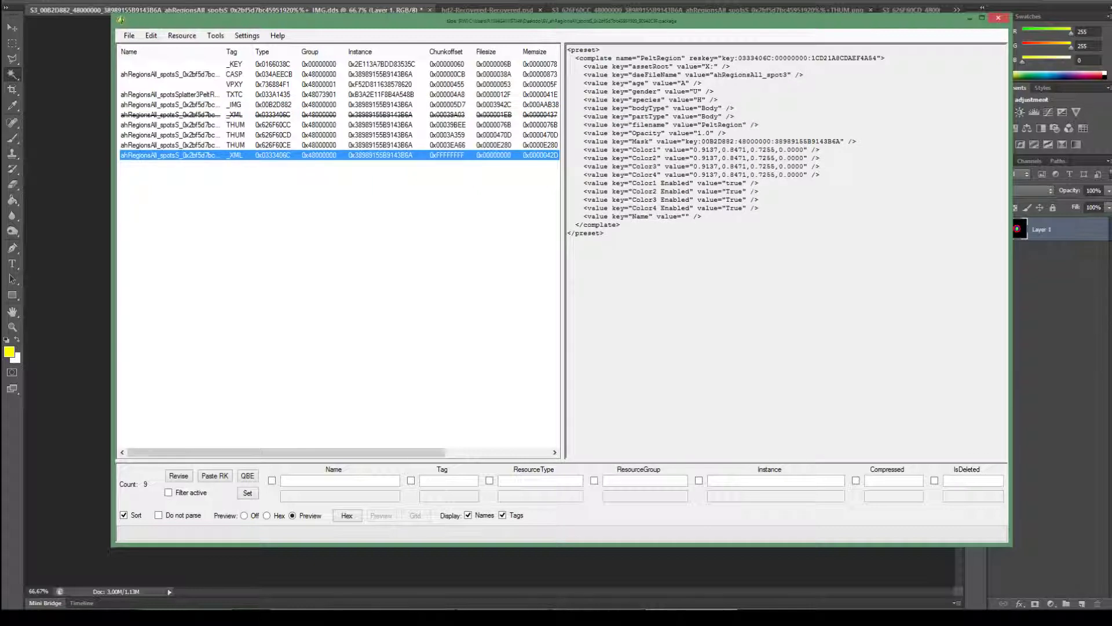
{"action": "key", "text": "Up"}
{"action": "key", "text": "Up"}
{"action": "key", "text": "Up"}
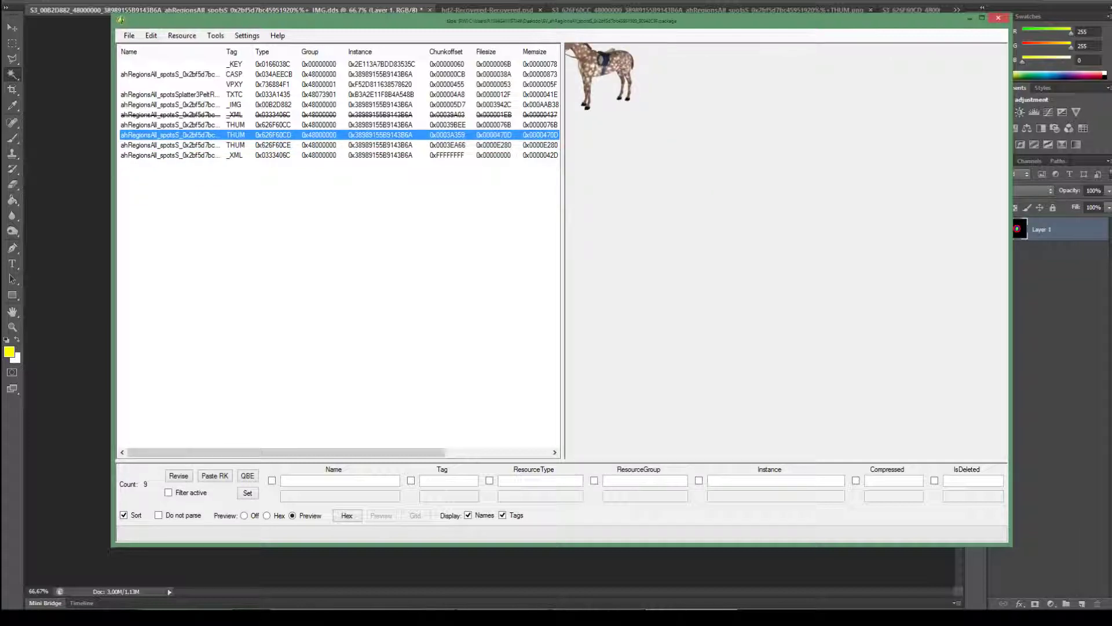
{"action": "key", "text": "Down"}
{"action": "key", "text": "Down"}
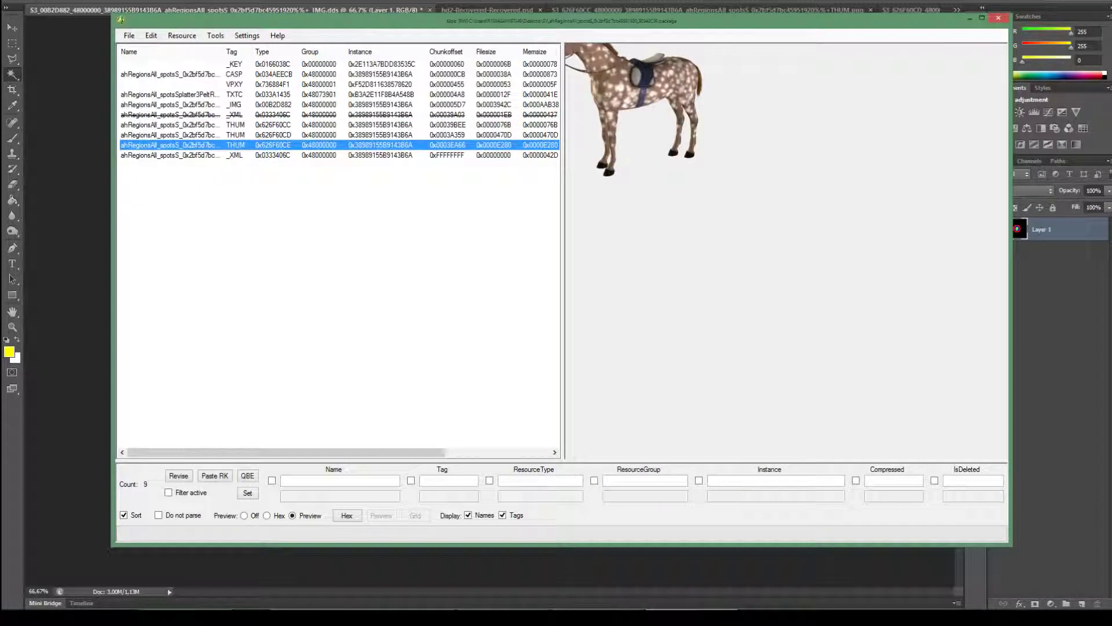
Step: Switch to Adobe Photoshop and paint the whole S3_626F60CC THUM.png image yellow with the Brush tool
{"action": "key", "text": "alt+Tab"}
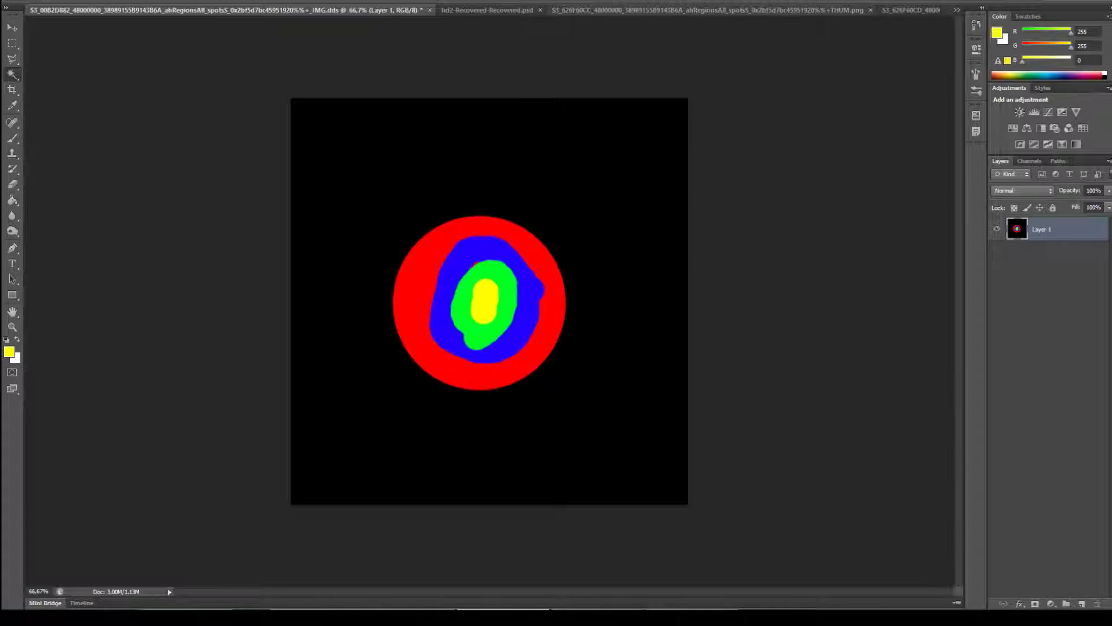
{"action": "left_click", "coordinate": [957, 10]}
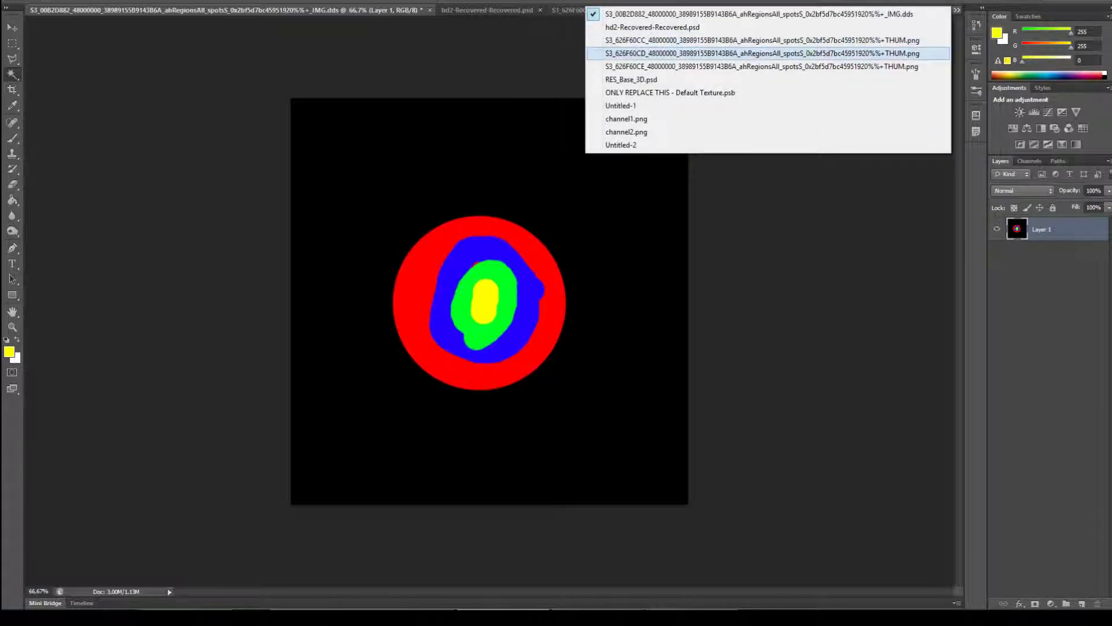
{"action": "left_click", "coordinate": [768, 41]}
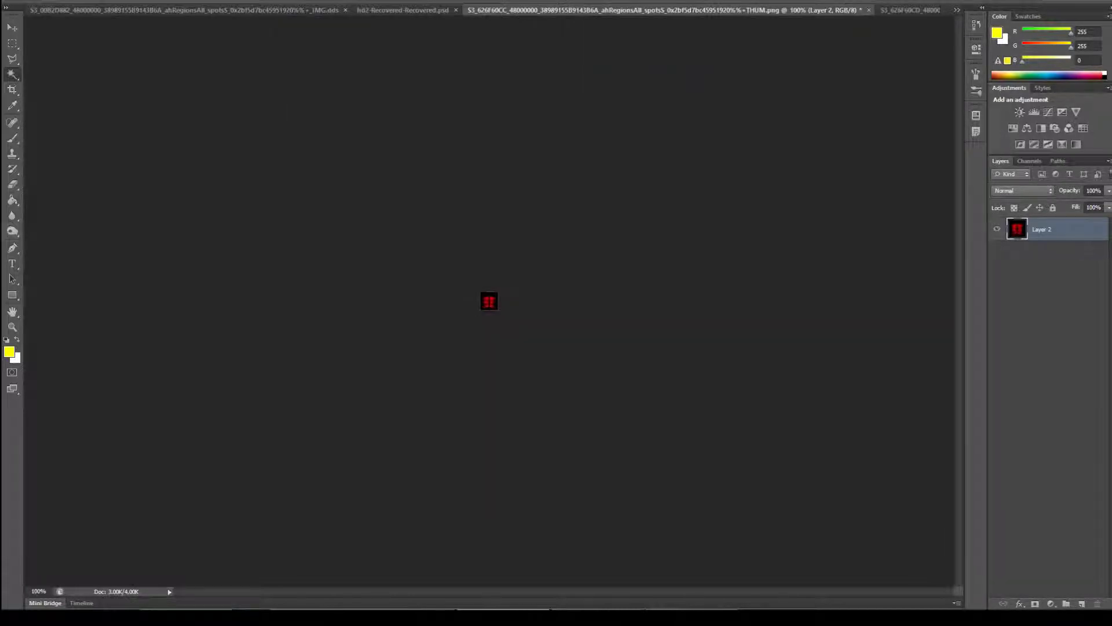
{"action": "left_click", "coordinate": [13, 138]}
{"action": "left_click", "coordinate": [489, 303]}
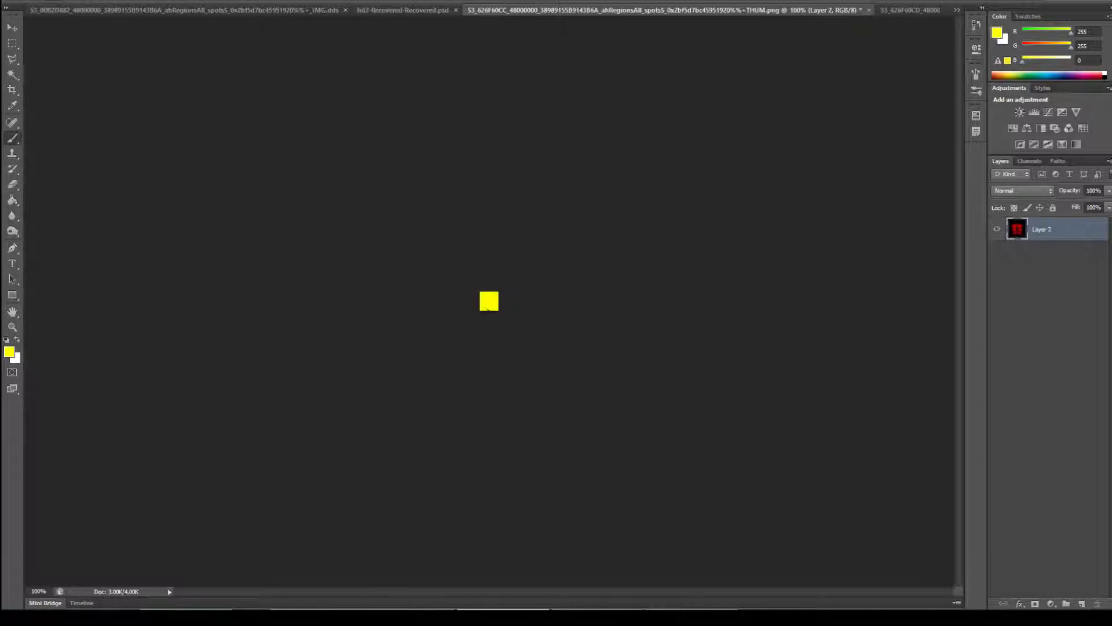
Step: Save the yellow 626F60CC thumbnail as a PNG copy over the existing file in SV_Marking_1
{"action": "left_click", "coordinate": [33, 0]}
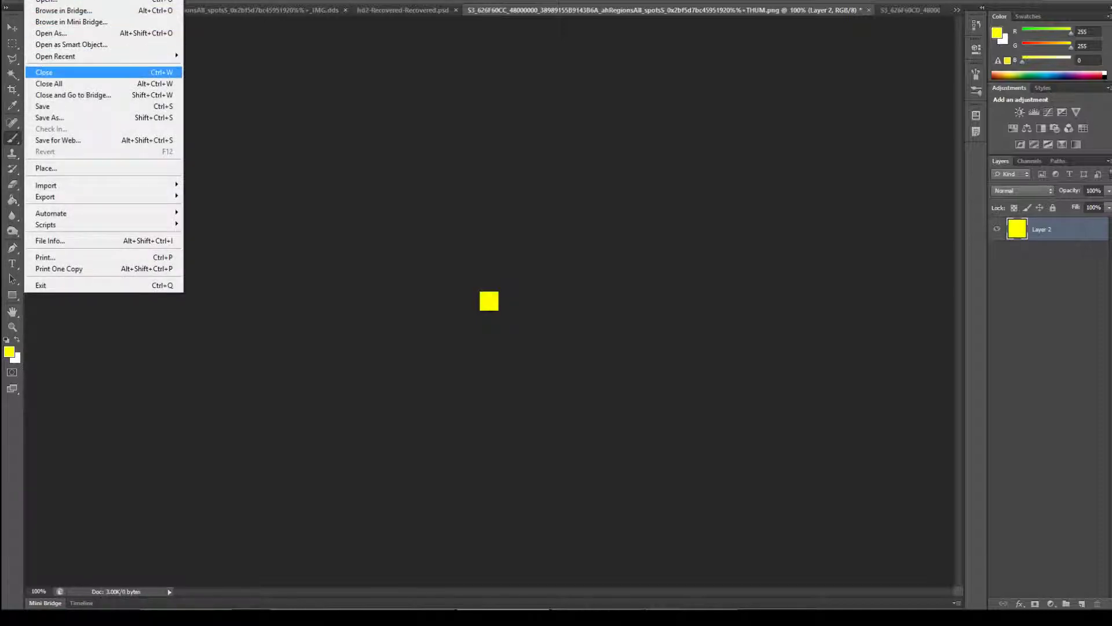
{"action": "left_click", "coordinate": [58, 107]}
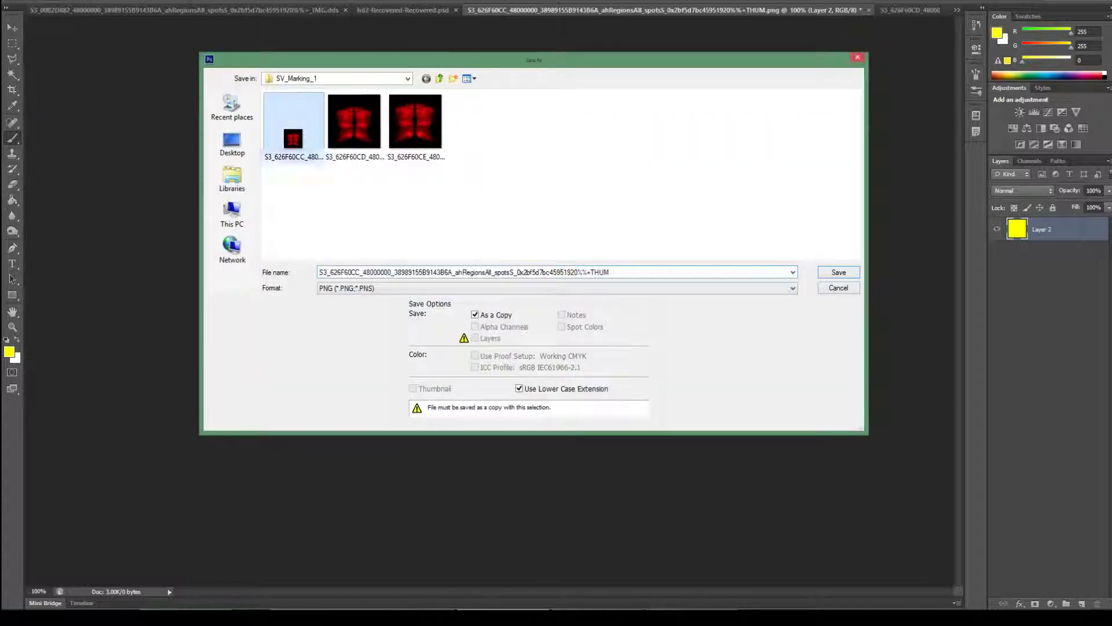
{"action": "key", "text": "Return"}
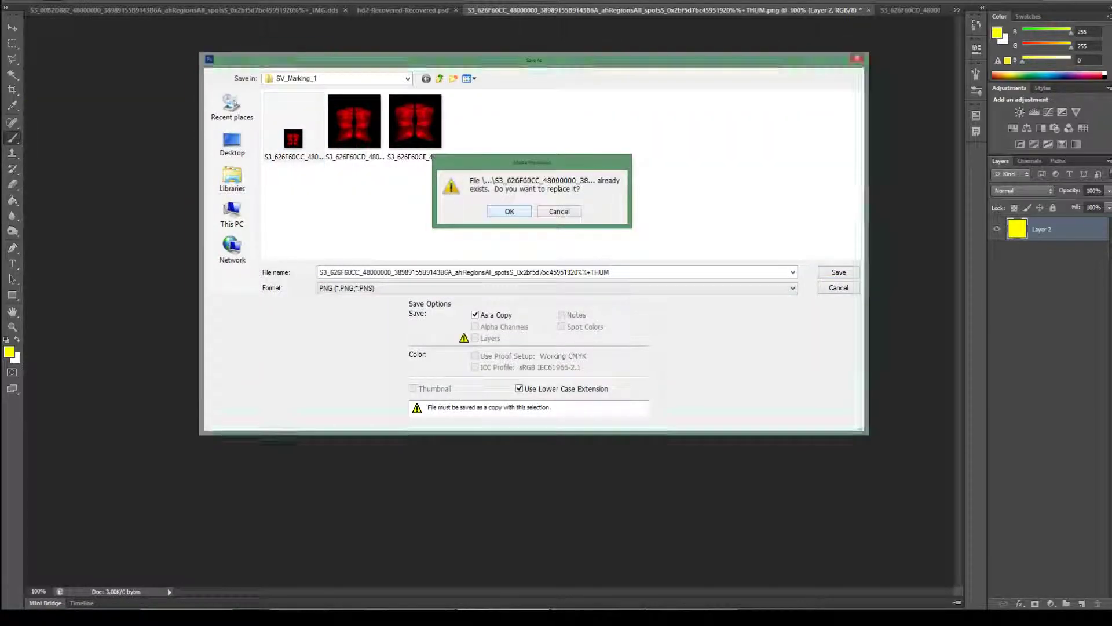
{"action": "key", "text": "alt+y"}
{"action": "key", "text": "Return"}
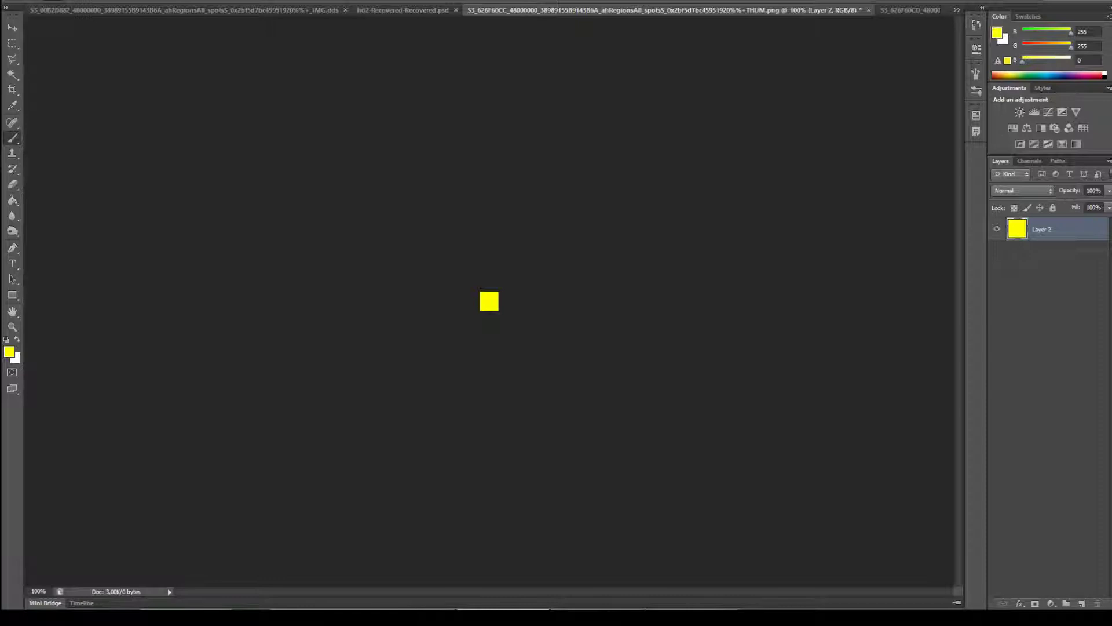
Step: Paint the 626F60CD THUM image solid yellow and save it as a PNG copy over its existing file, with Smallest / Slow compression
{"action": "key", "text": "ctrl+Tab"}
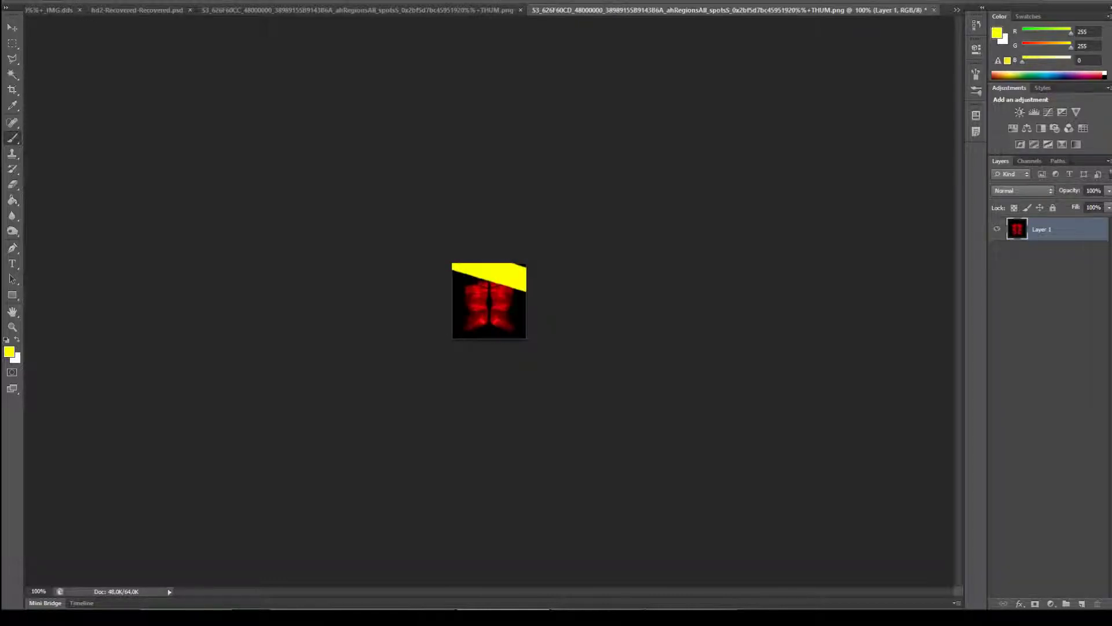
{"action": "left_click_drag", "start_coordinate": [531, 285], "coordinate": [475, 348]}
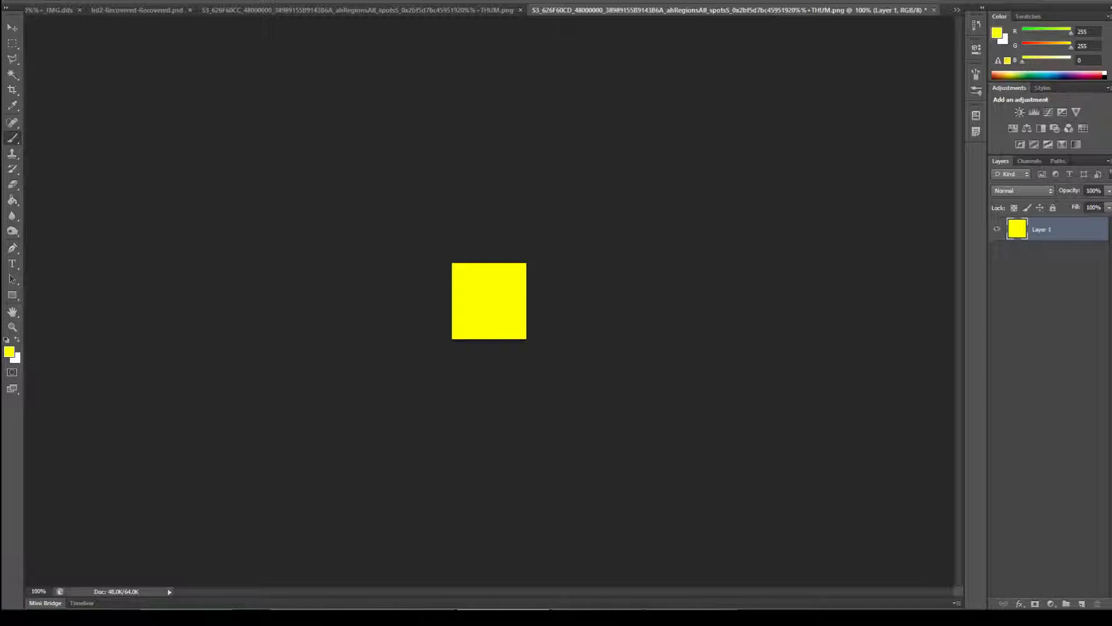
{"action": "left_click", "coordinate": [32, 0]}
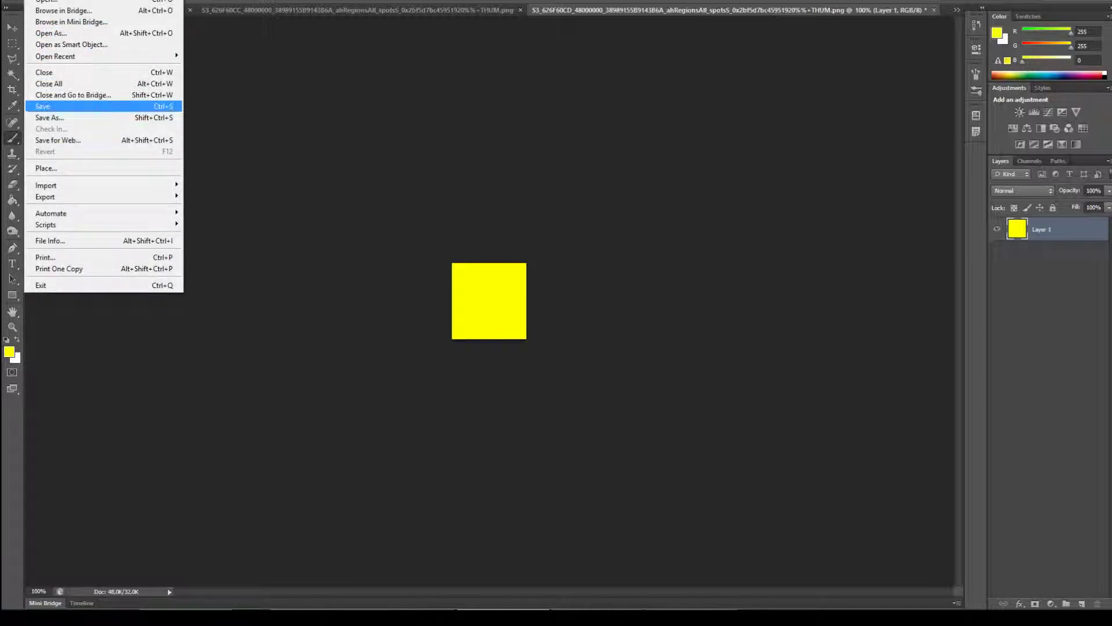
{"action": "key", "text": "Return"}
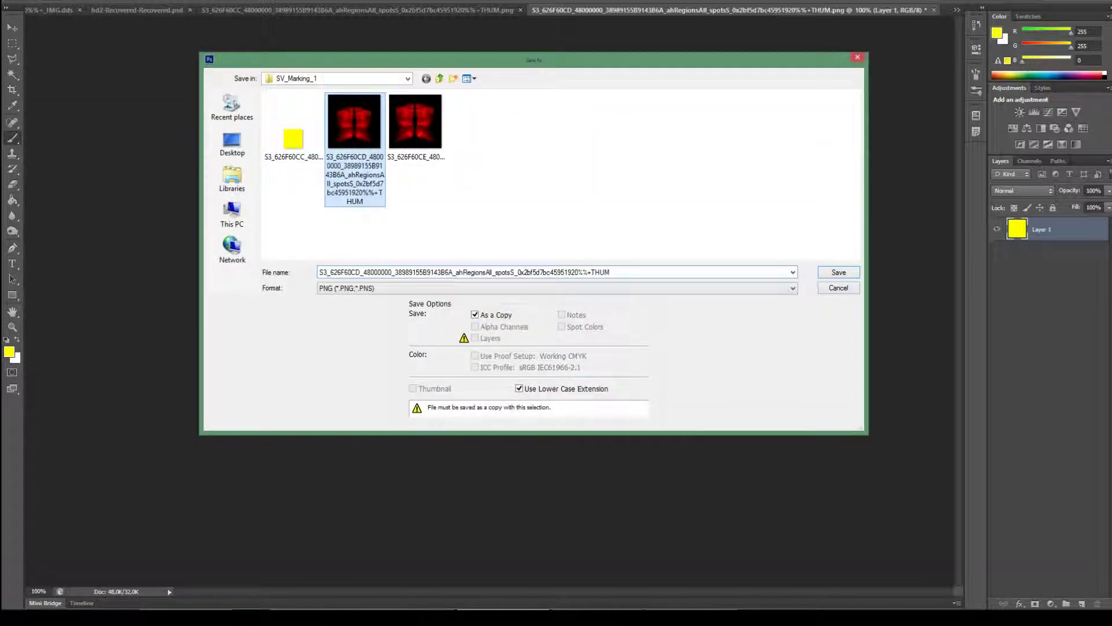
{"action": "key", "text": "Return"}
{"action": "key", "text": "y"}
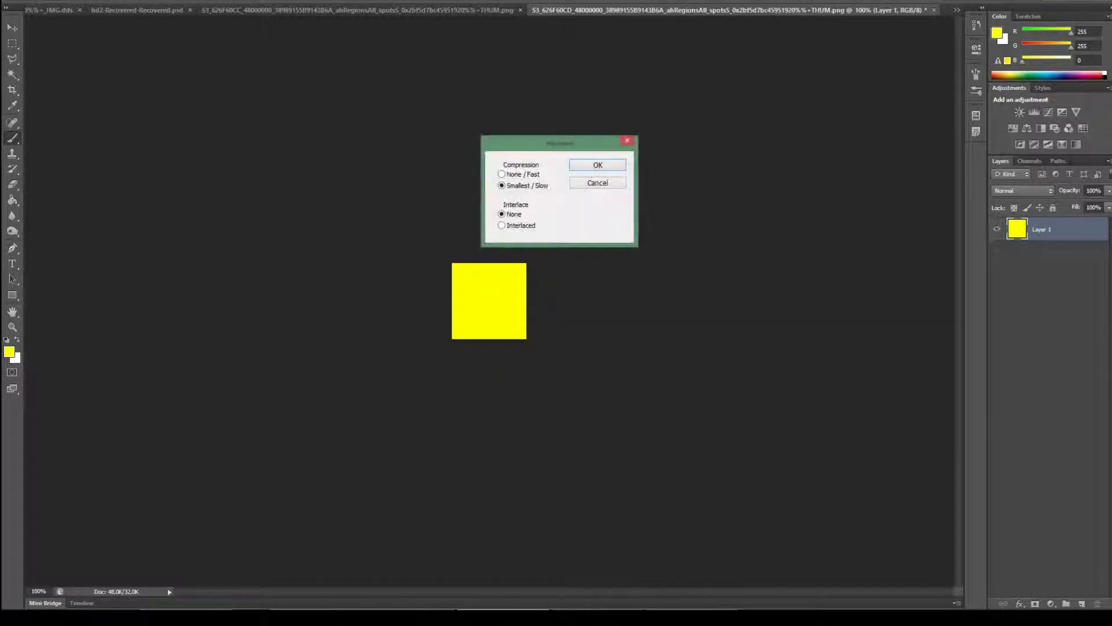
{"action": "key", "text": "Return"}
Step: Paint the 626F60CE THUM image solid yellow and save it as a PNG copy over its existing file in SV_Marking_1
{"action": "left_click", "coordinate": [957, 10]}
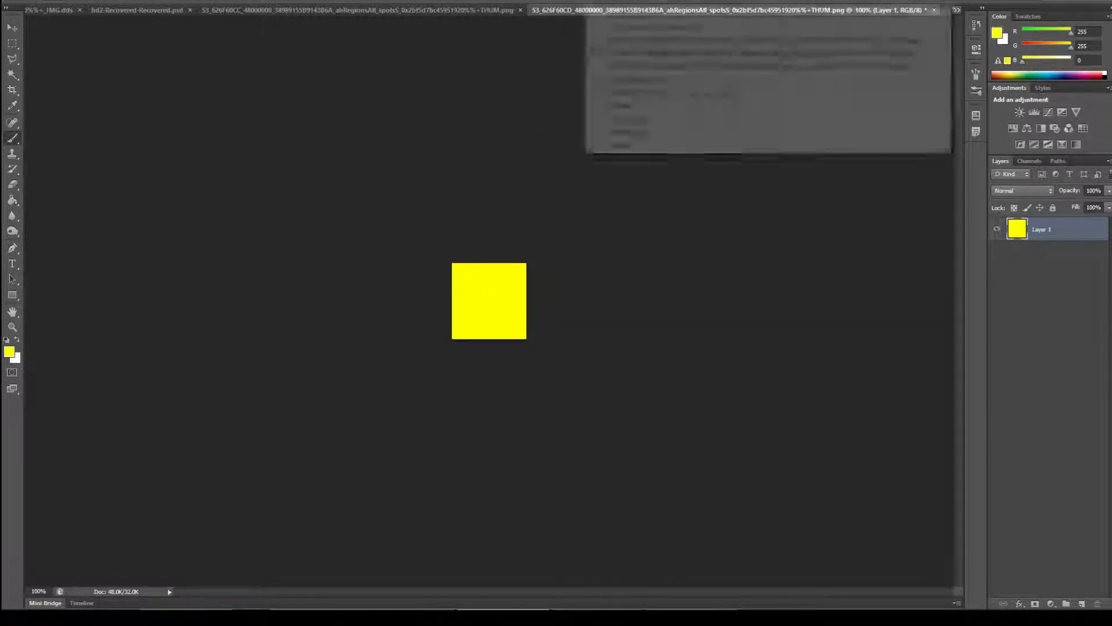
{"action": "left_click", "coordinate": [762, 66]}
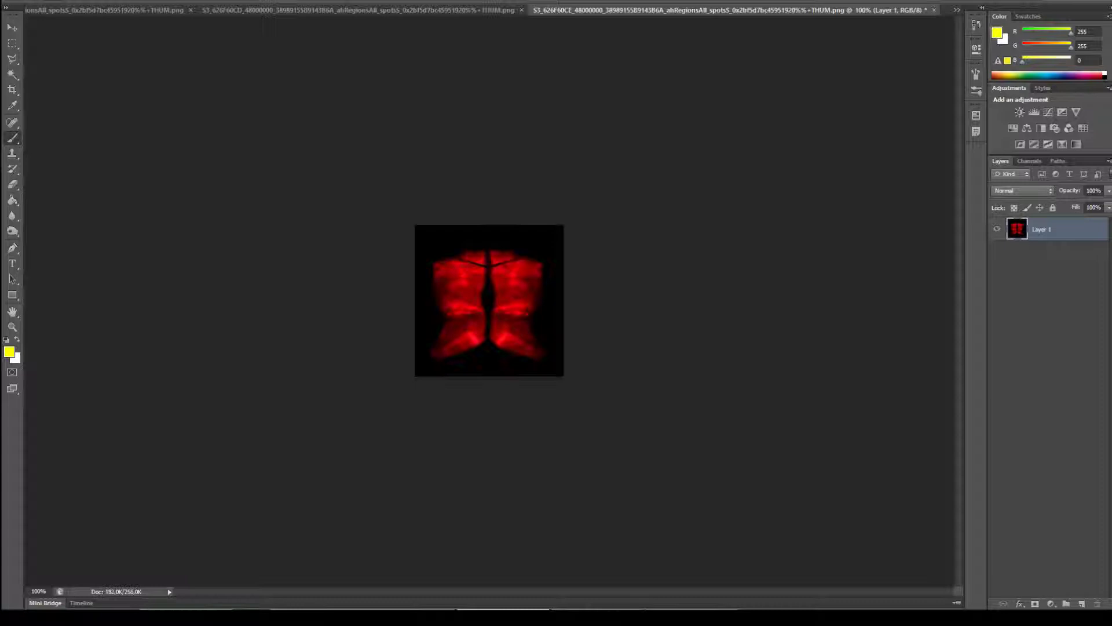
{"action": "mouse_move", "coordinate": [415, 325]}
{"action": "left_mouse_down"}
{"action": "mouse_move", "coordinate": [431, 310]}
{"action": "mouse_move", "coordinate": [438, 227]}
{"action": "mouse_move", "coordinate": [461, 283]}
{"action": "mouse_move", "coordinate": [467, 371]}
{"action": "left_mouse_up"}
{"action": "mouse_move", "coordinate": [480, 301]}
{"action": "left_mouse_down"}
{"action": "mouse_move", "coordinate": [499, 243]}
{"action": "mouse_move", "coordinate": [529, 348]}
{"action": "mouse_move", "coordinate": [538, 244]}
{"action": "mouse_move", "coordinate": [554, 342]}
{"action": "left_mouse_up"}
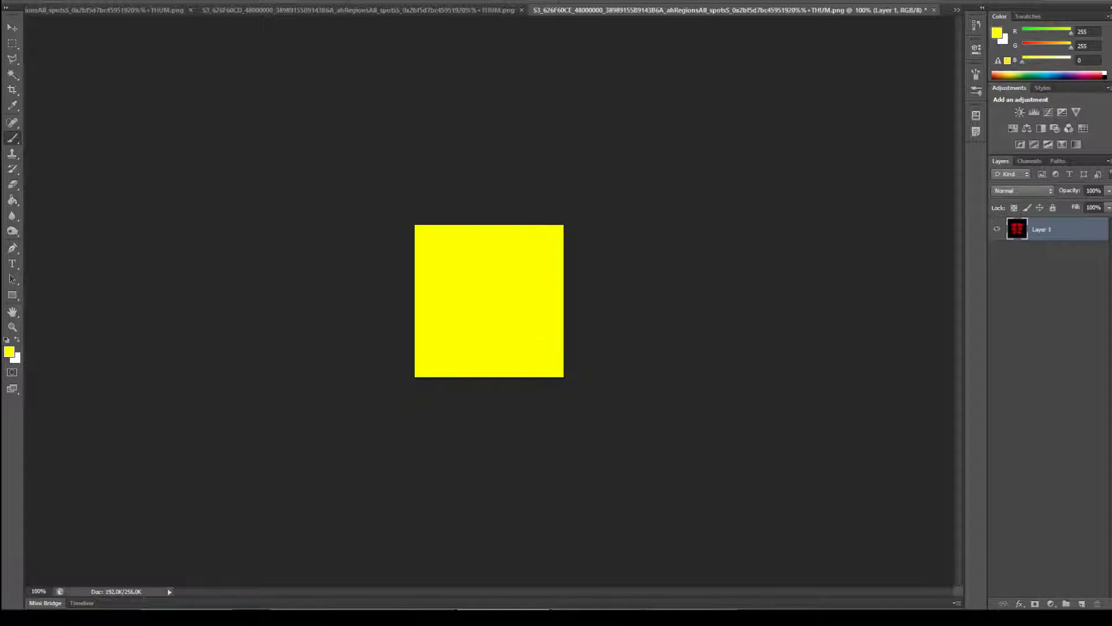
{"action": "left_click", "coordinate": [29, 1]}
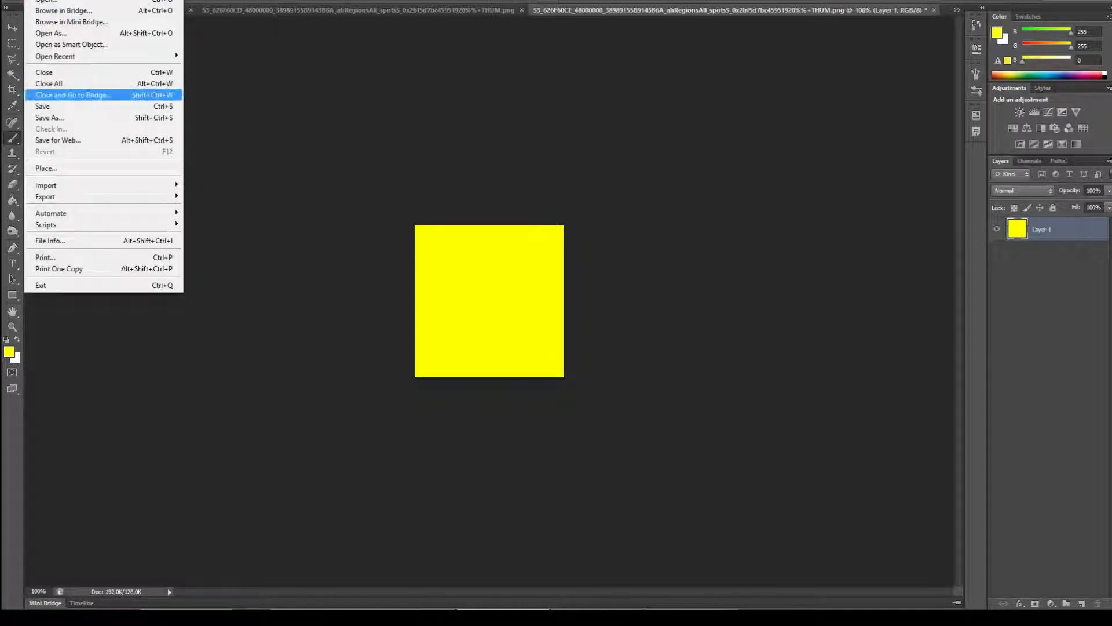
{"action": "left_click", "coordinate": [52, 106]}
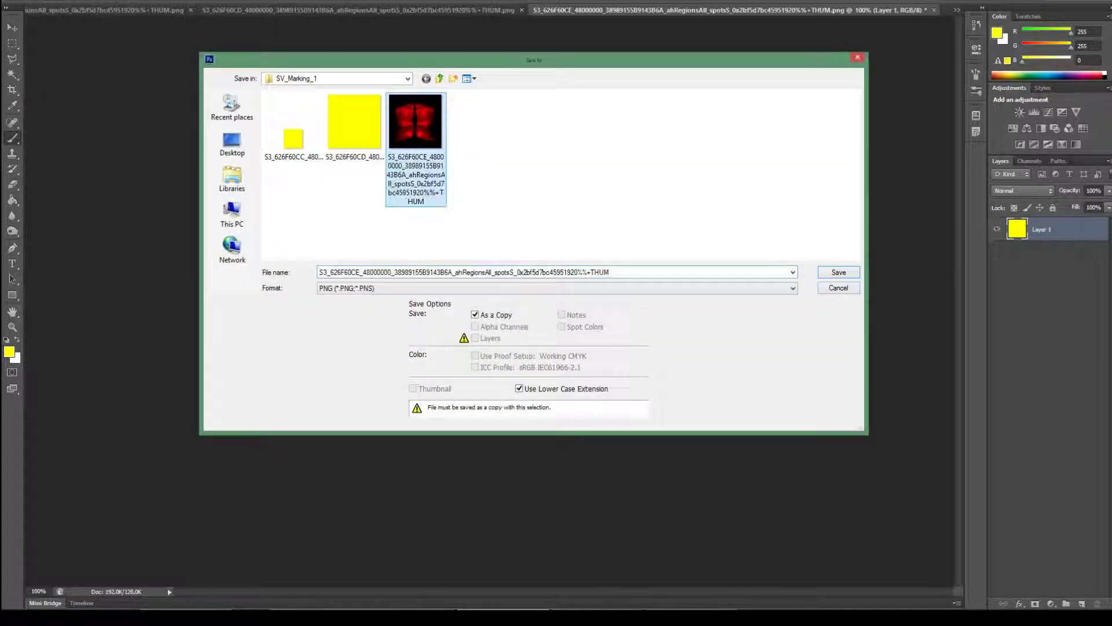
{"action": "key", "text": "Return"}
{"action": "key", "text": "Return"}
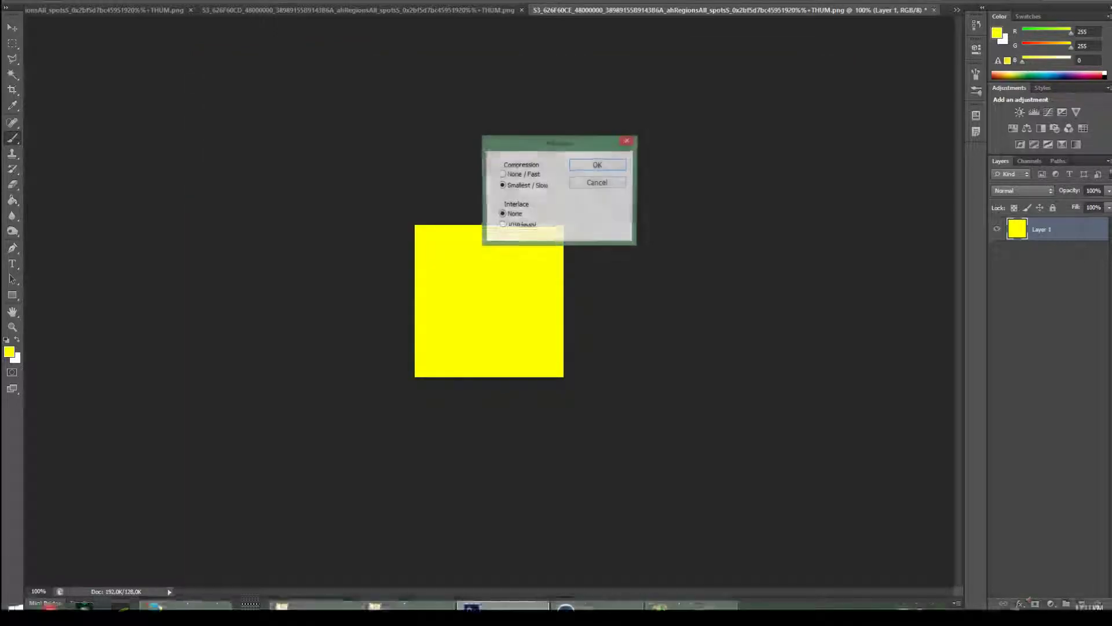
{"action": "key", "text": "Return"}
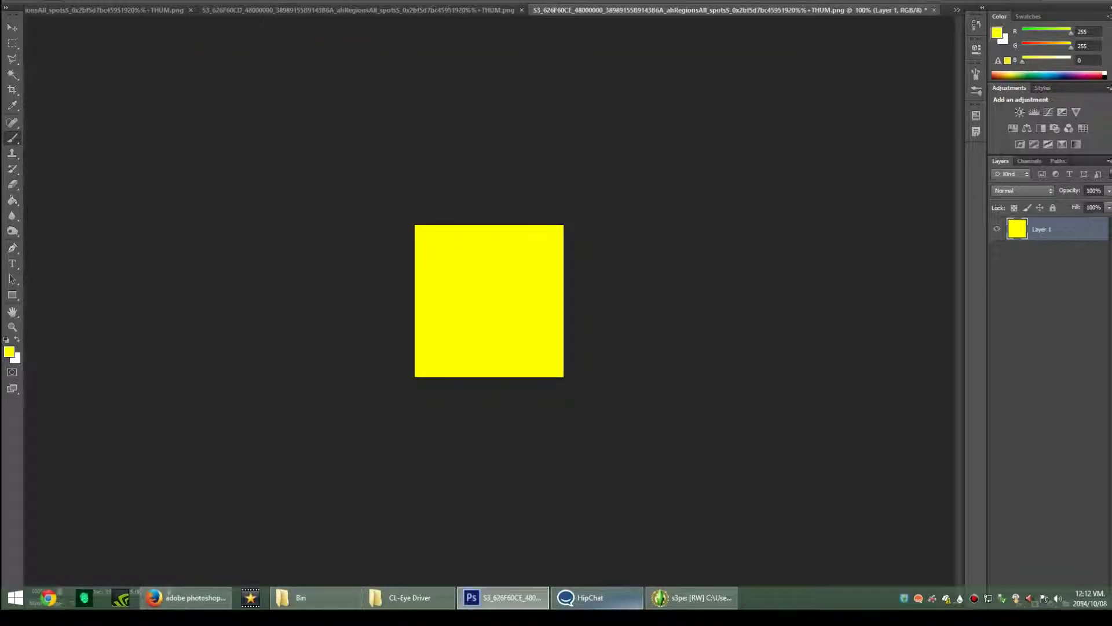
Step: Switch to s3pe and replace the 626F60CC and 626F60CD THUM resources with their yellow PNG files
{"action": "mouse_move", "coordinate": [597, 597]}
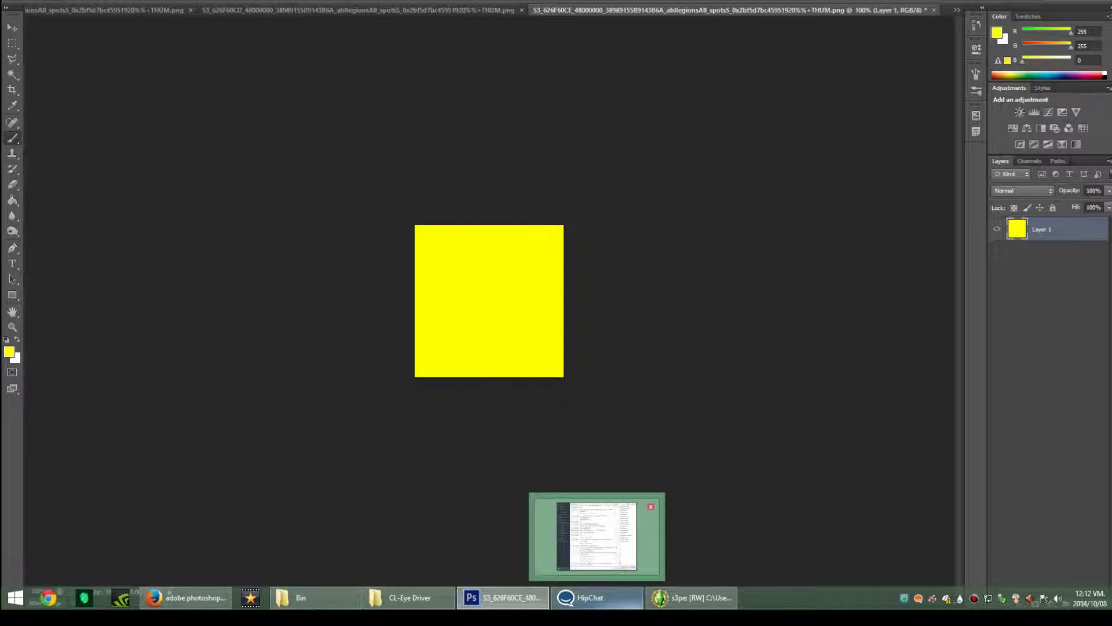
{"action": "left_click", "coordinate": [692, 597]}
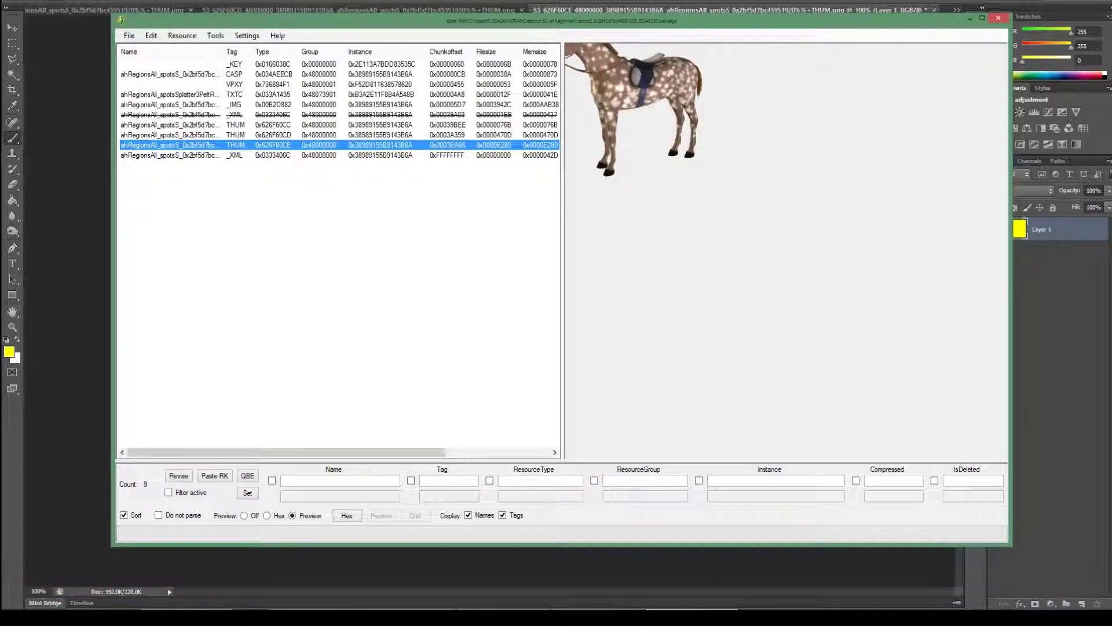
{"action": "right_click", "coordinate": [246, 125]}
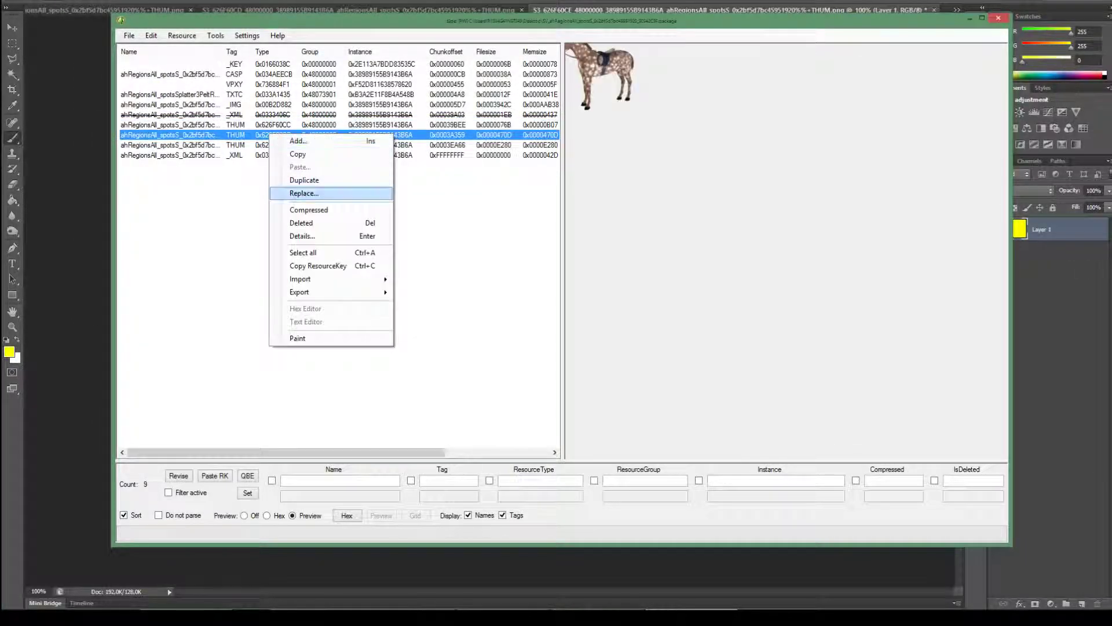
{"action": "left_click", "coordinate": [302, 191]}
{"action": "double_click", "coordinate": [130, 75]}
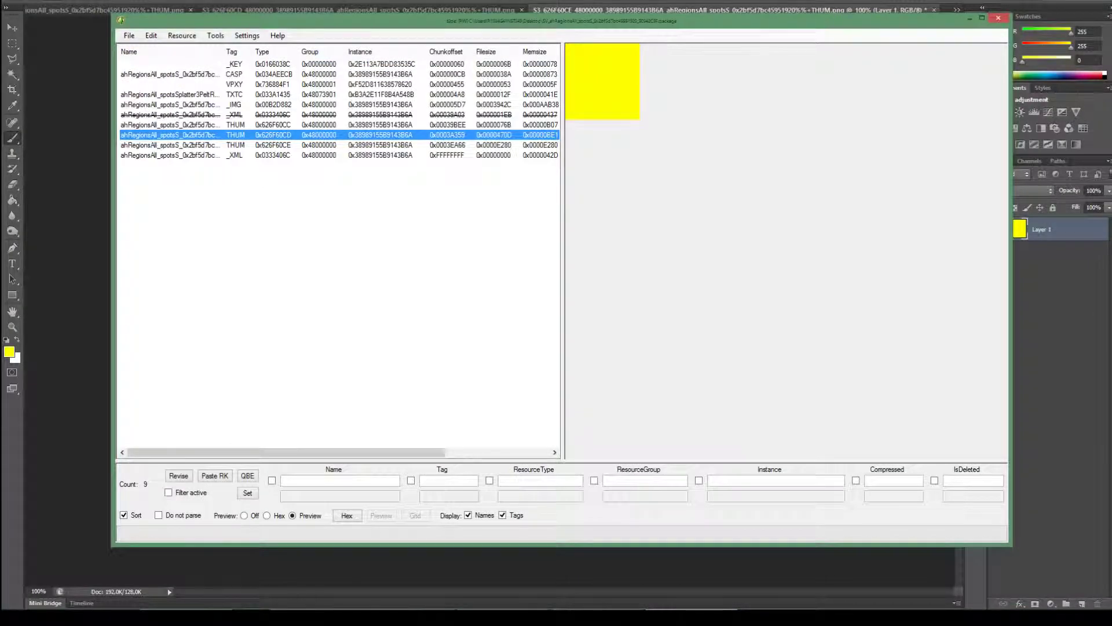
Step: Replace the 626F60CE THUM resource with its yellow PNG file and preview the _IMG resource
{"action": "left_click", "coordinate": [270, 145]}
{"action": "right_click", "coordinate": [270, 145]}
{"action": "left_click", "coordinate": [303, 202]}
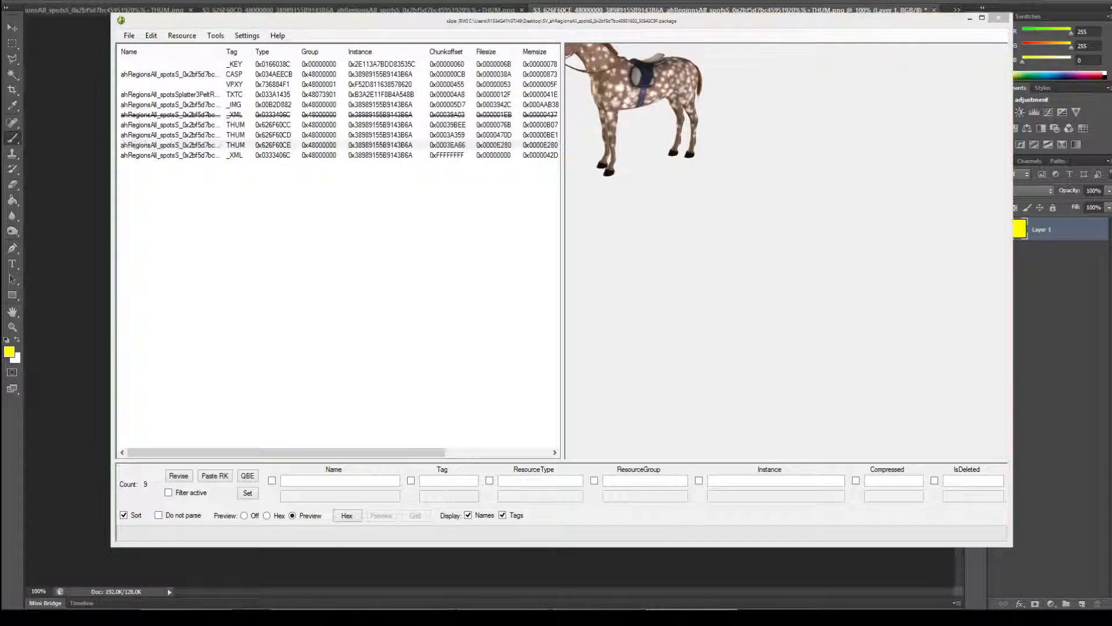
{"action": "double_click", "coordinate": [130, 64]}
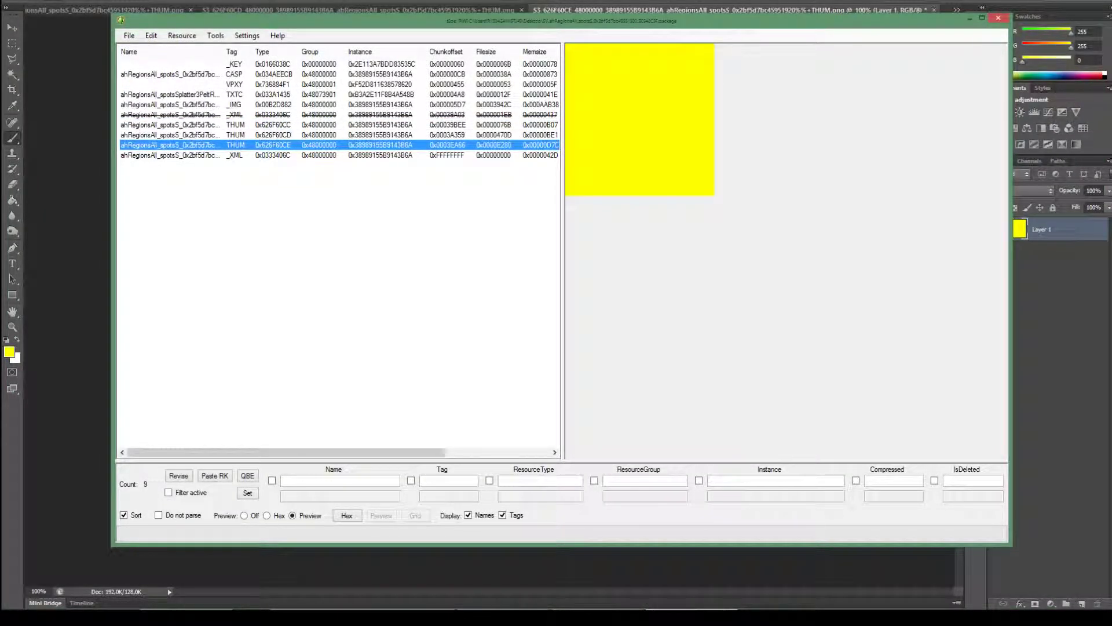
{"action": "left_click", "coordinate": [270, 105]}
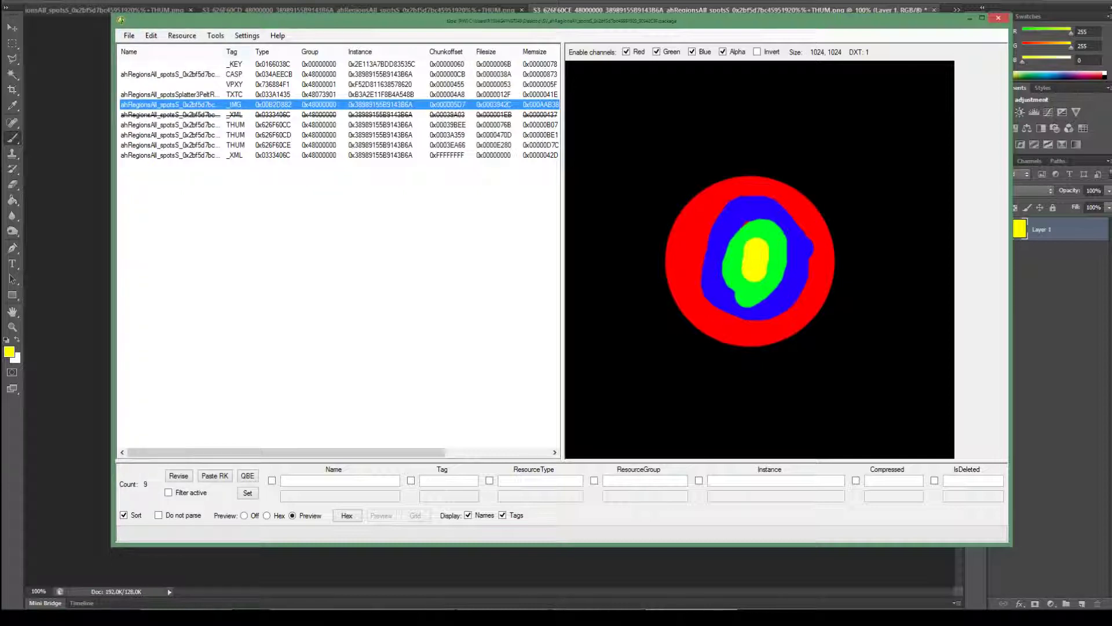
Step: Examine the contents of the _KEY and CASP resources, and check the CASP resource's details without changing them
{"action": "left_click", "coordinate": [234, 64]}
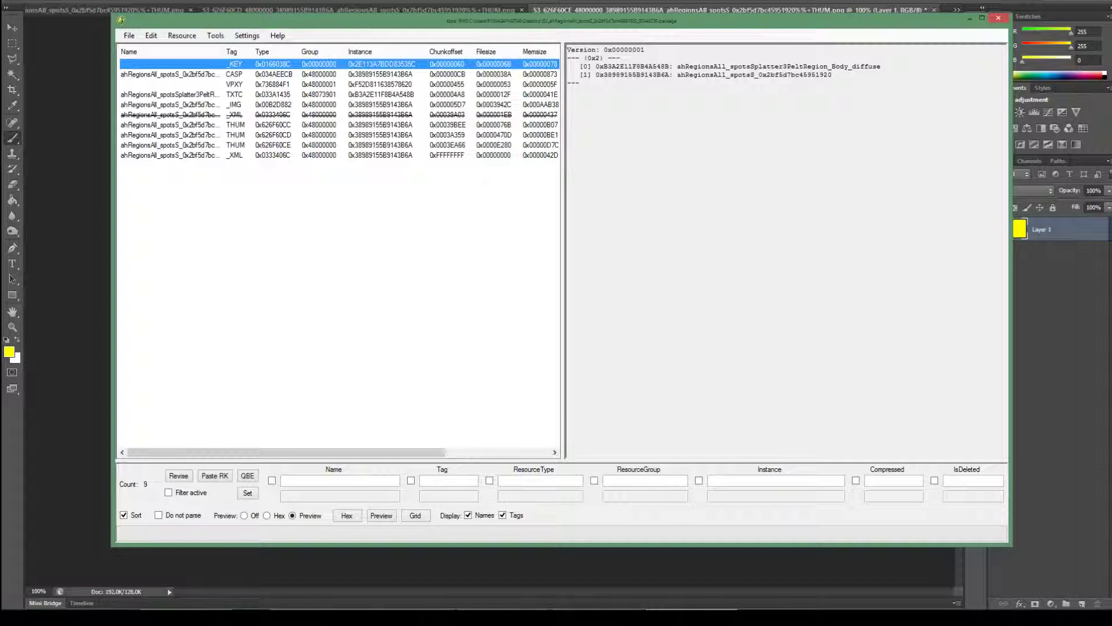
{"action": "left_click", "coordinate": [727, 74]}
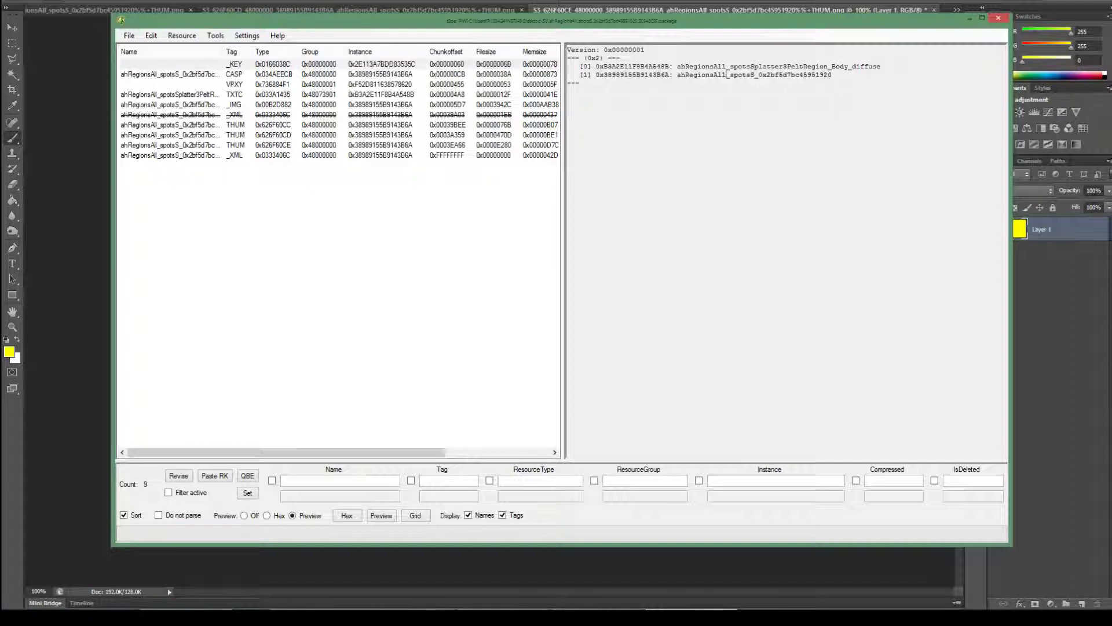
{"action": "left_click", "coordinate": [168, 74]}
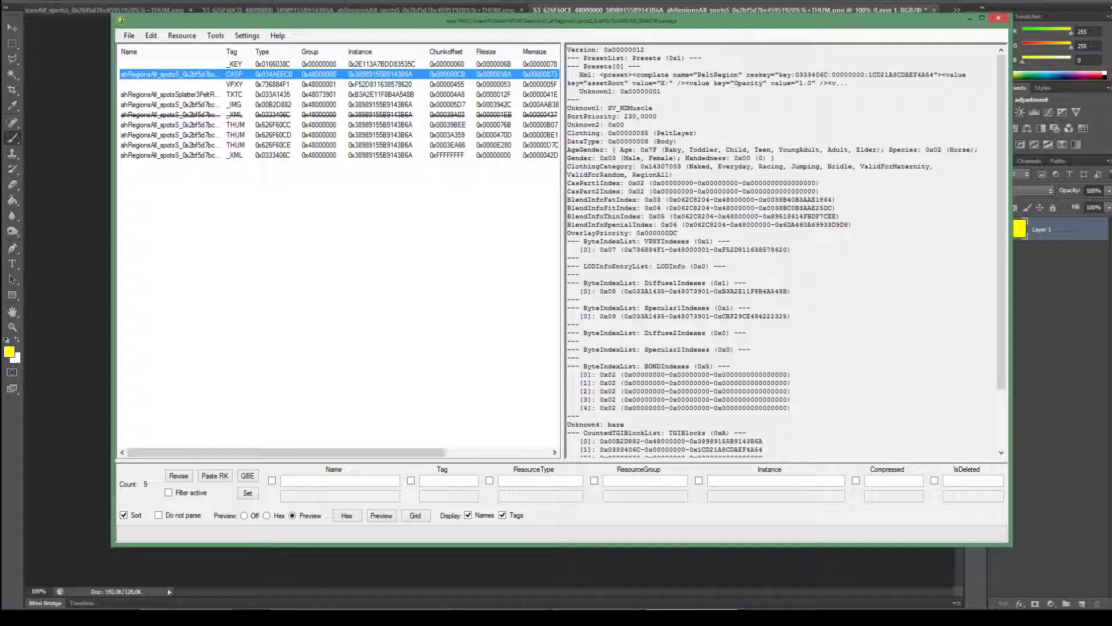
{"action": "right_click", "coordinate": [486, 77]}
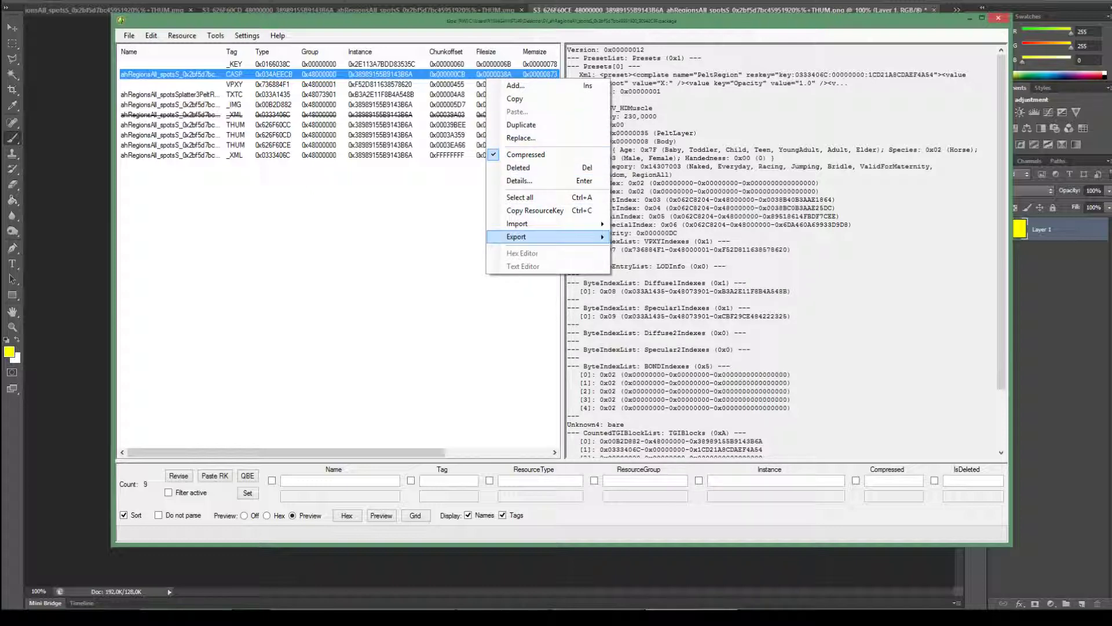
{"action": "left_click", "coordinate": [519, 168]}
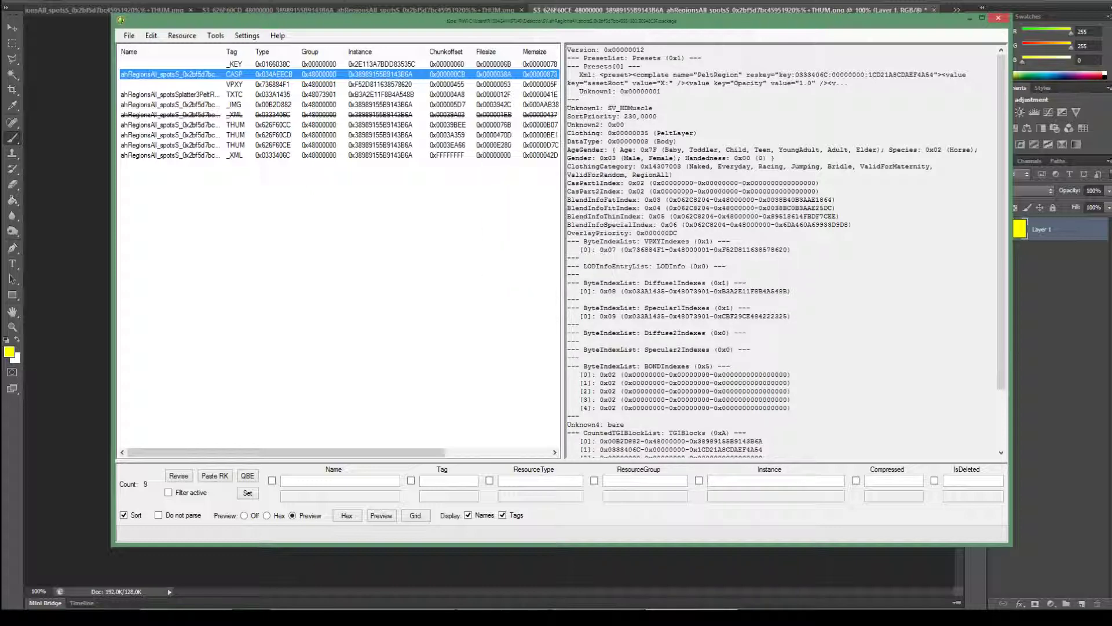
{"action": "right_click", "coordinate": [387, 72]}
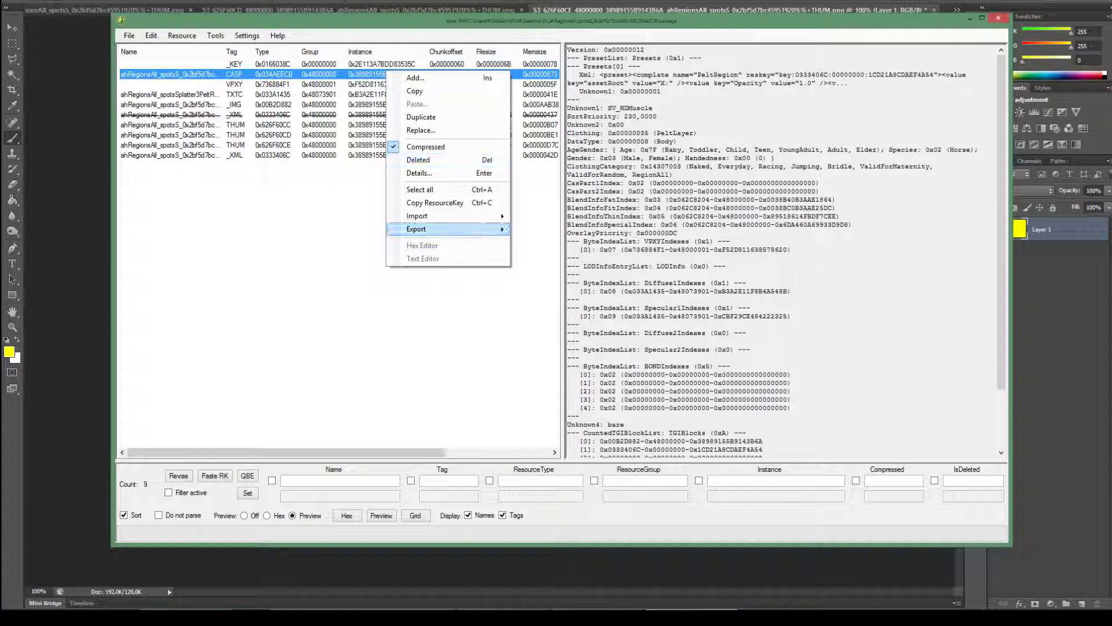
{"action": "left_click", "coordinate": [458, 172]}
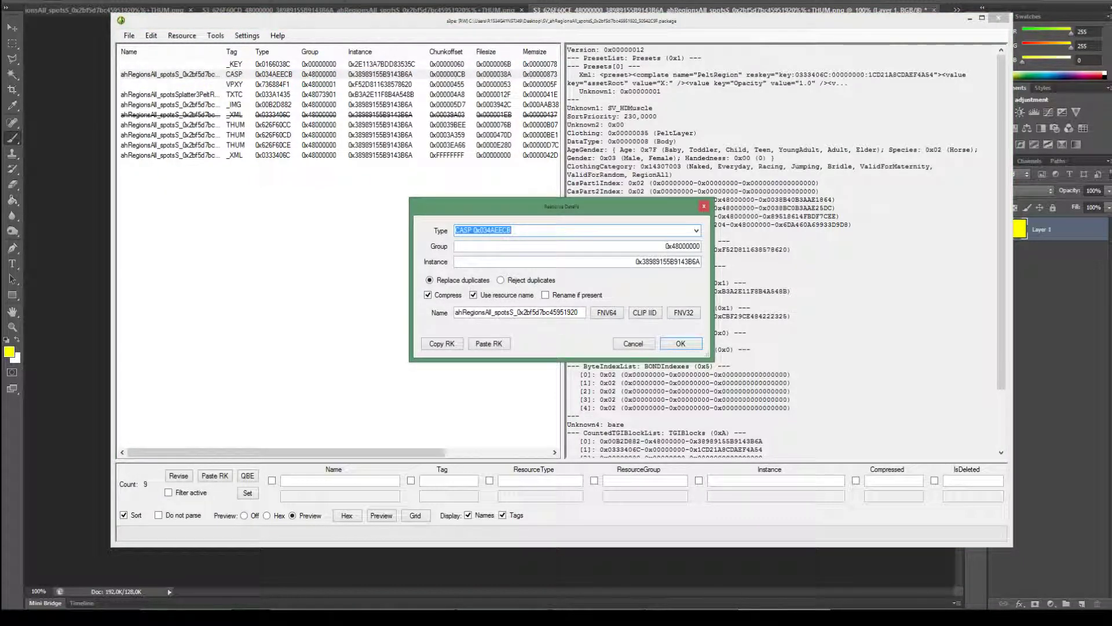
{"action": "key", "text": "Escape"}
{"action": "right_click", "coordinate": [301, 64]}
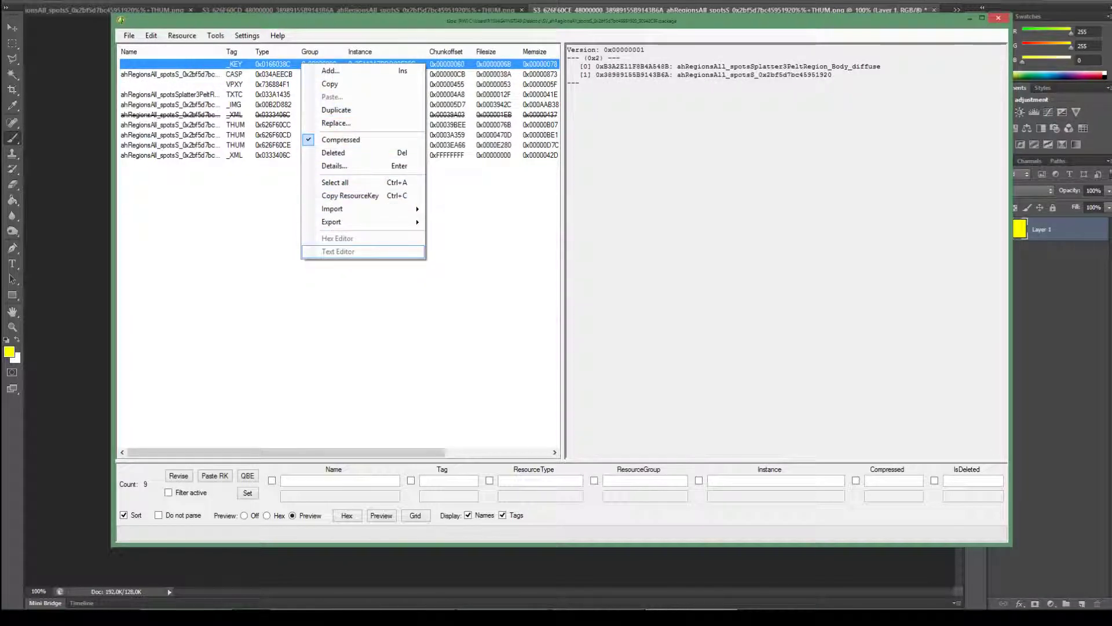
{"action": "left_click", "coordinate": [340, 294]}
Step: Save the package, and save it again as a DBPF package over the existing SV_HDM1 file
{"action": "left_click", "coordinate": [129, 35]}
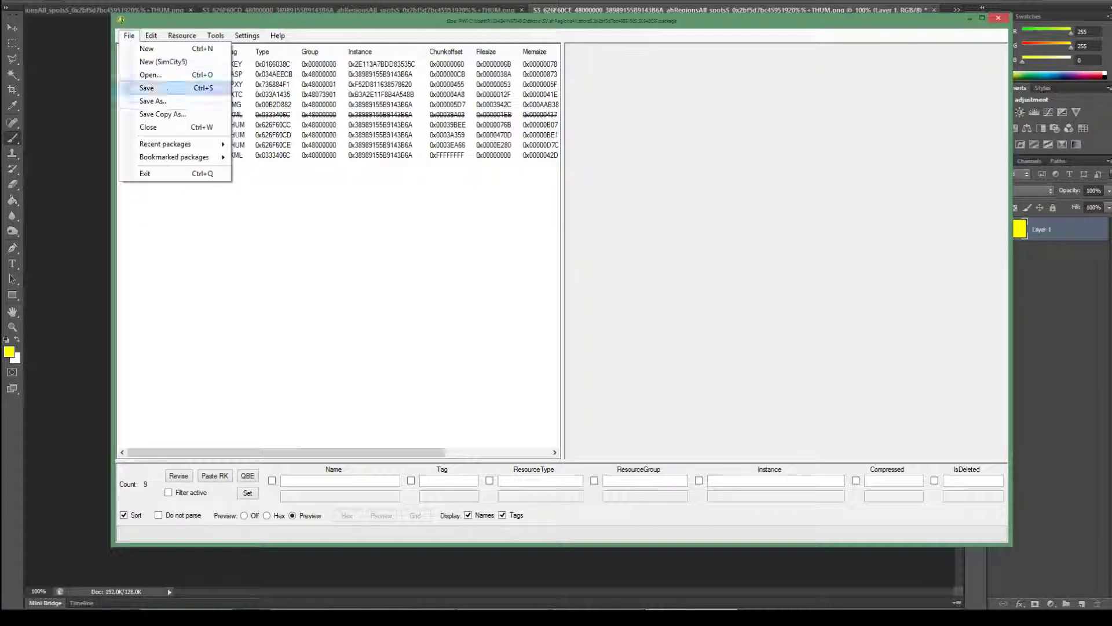
{"action": "left_click", "coordinate": [147, 87]}
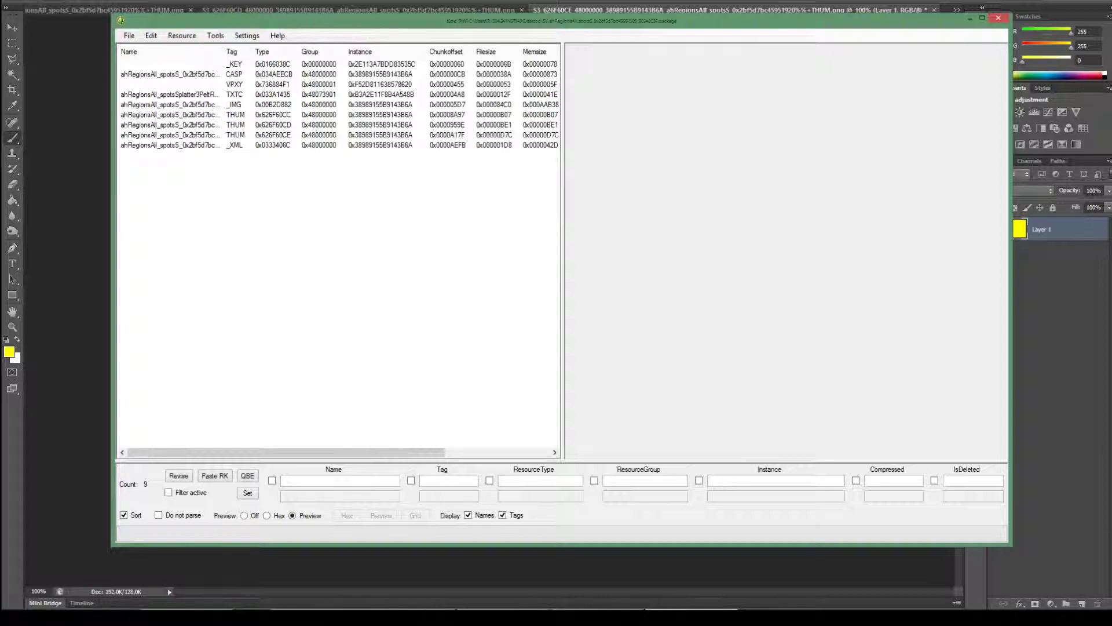
{"action": "left_click", "coordinate": [128, 35]}
{"action": "left_click", "coordinate": [152, 101]}
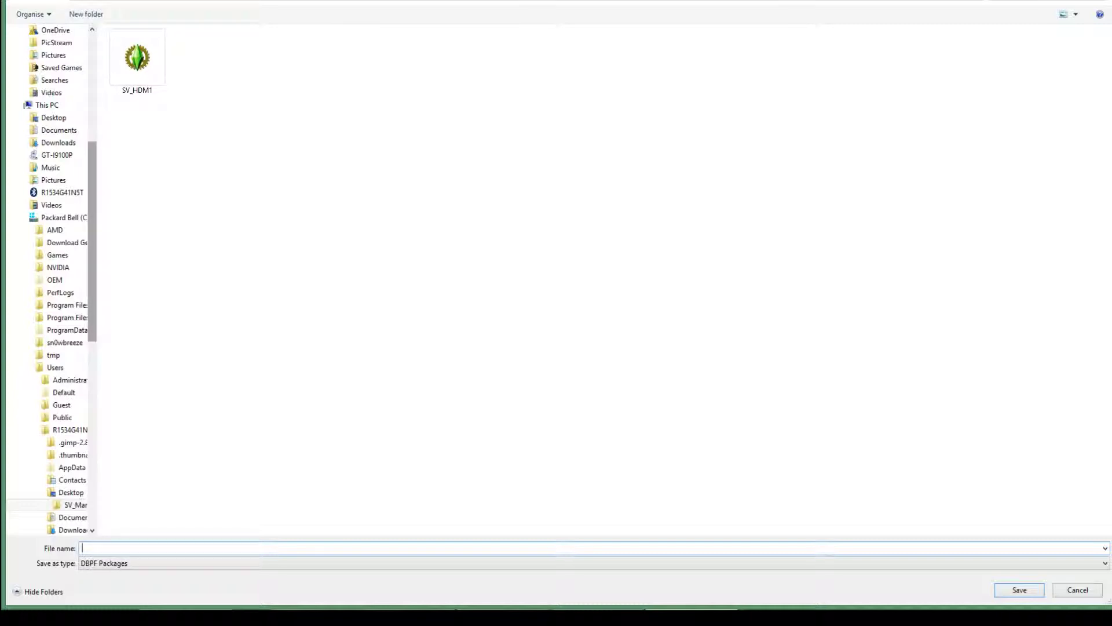
{"action": "left_click", "coordinate": [137, 61]}
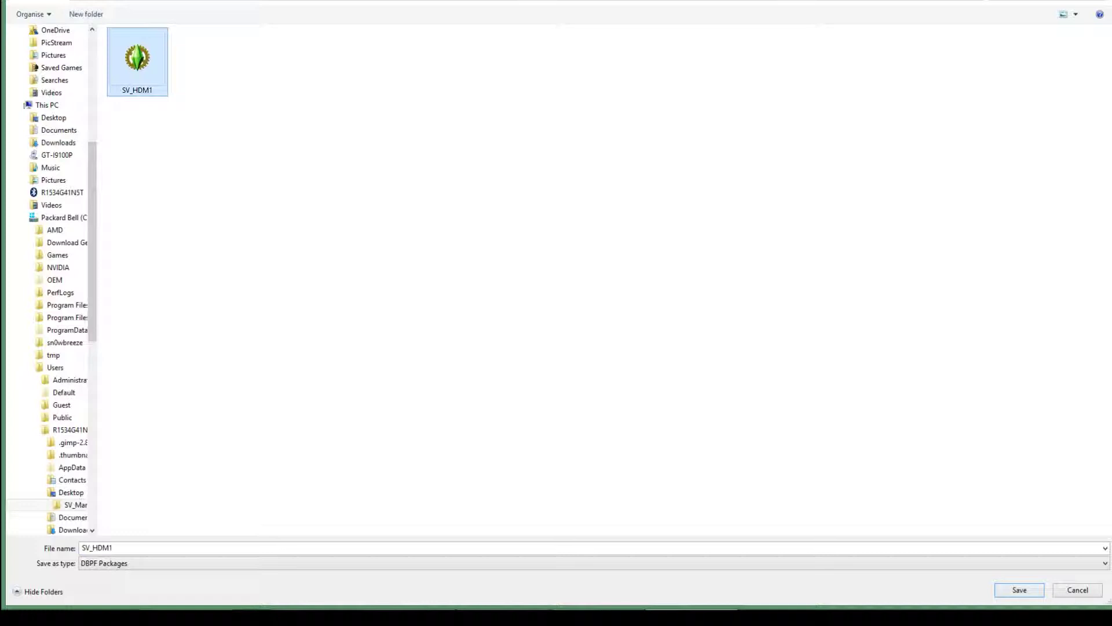
{"action": "key", "text": "Return"}
{"action": "left_click", "coordinate": [593, 299]}
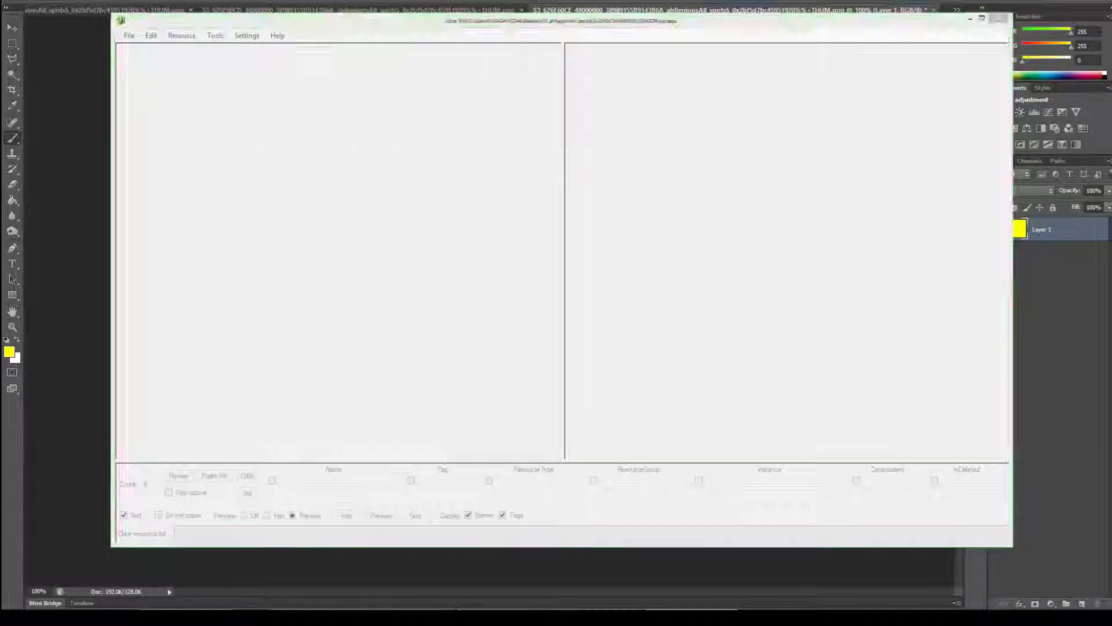
Step: Switch to File Explorer and open the Packages folder under Documents, Electronic Arts, The Sims 3, Mods
{"action": "left_click", "coordinate": [315, 598]}
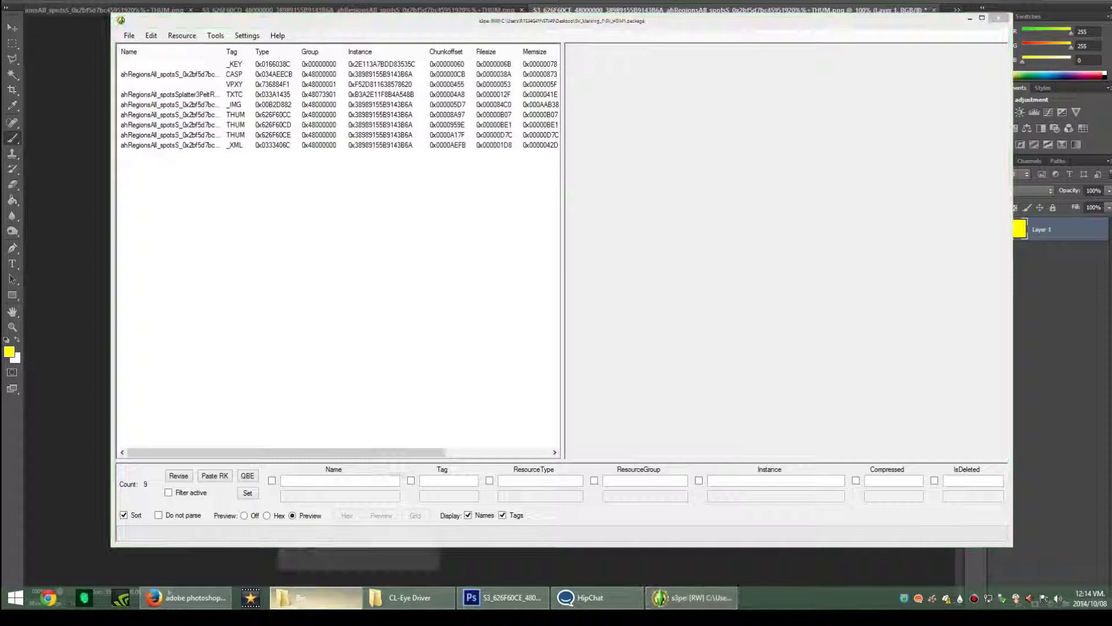
{"action": "left_click", "coordinate": [411, 597]}
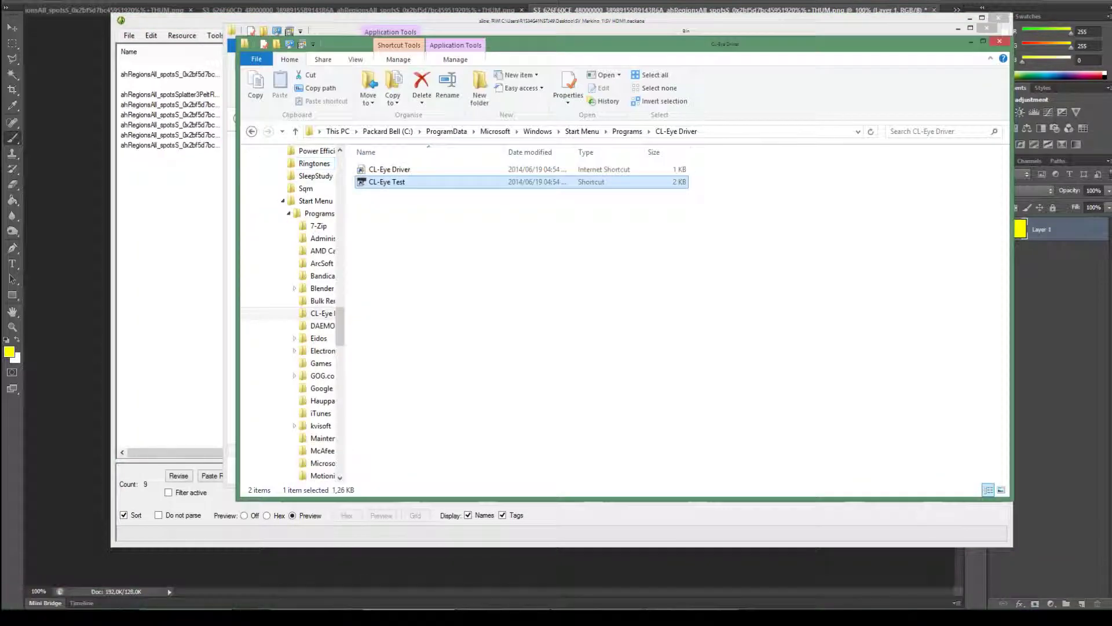
{"action": "scroll", "coordinate": [290, 313], "scroll_direction": "up", "scroll_amount": 15}
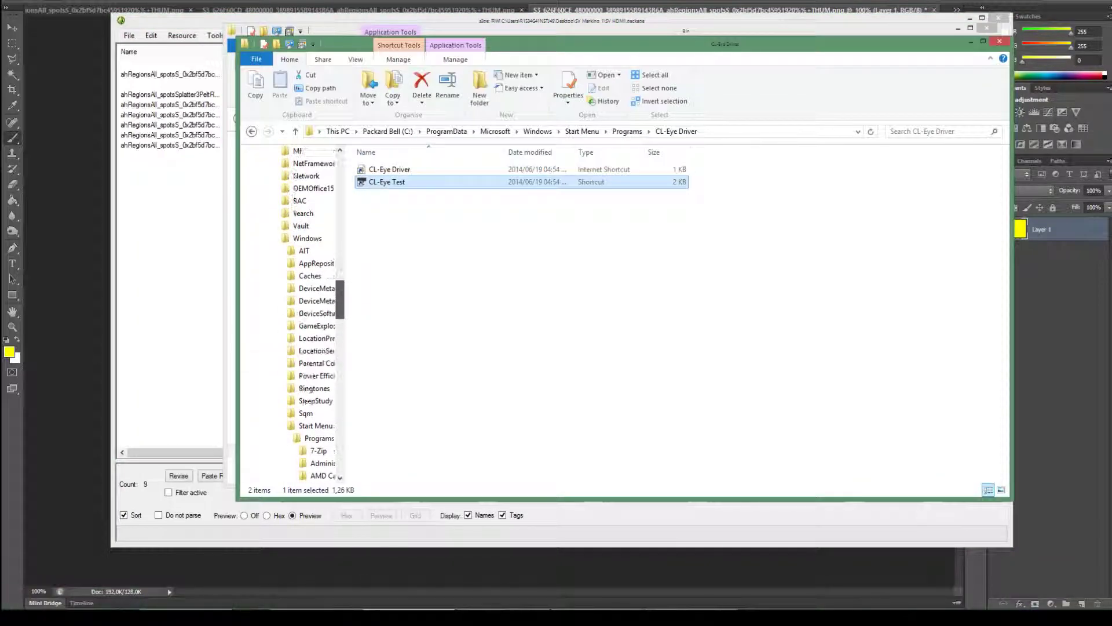
{"action": "scroll", "coordinate": [288, 318], "scroll_direction": "up", "scroll_amount": 15}
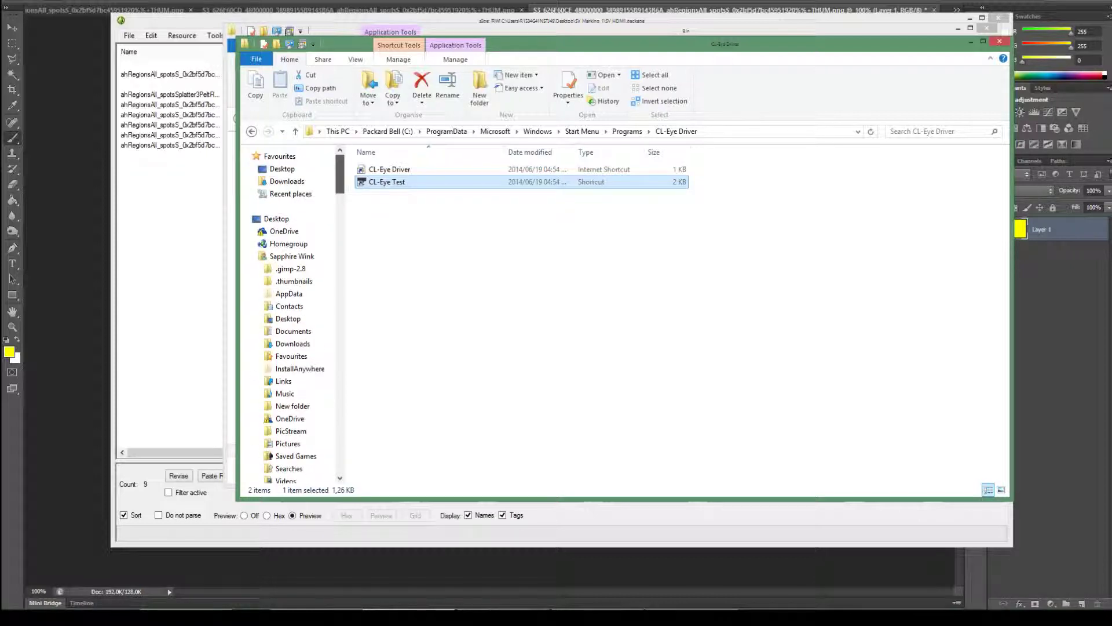
{"action": "left_click", "coordinate": [293, 344]}
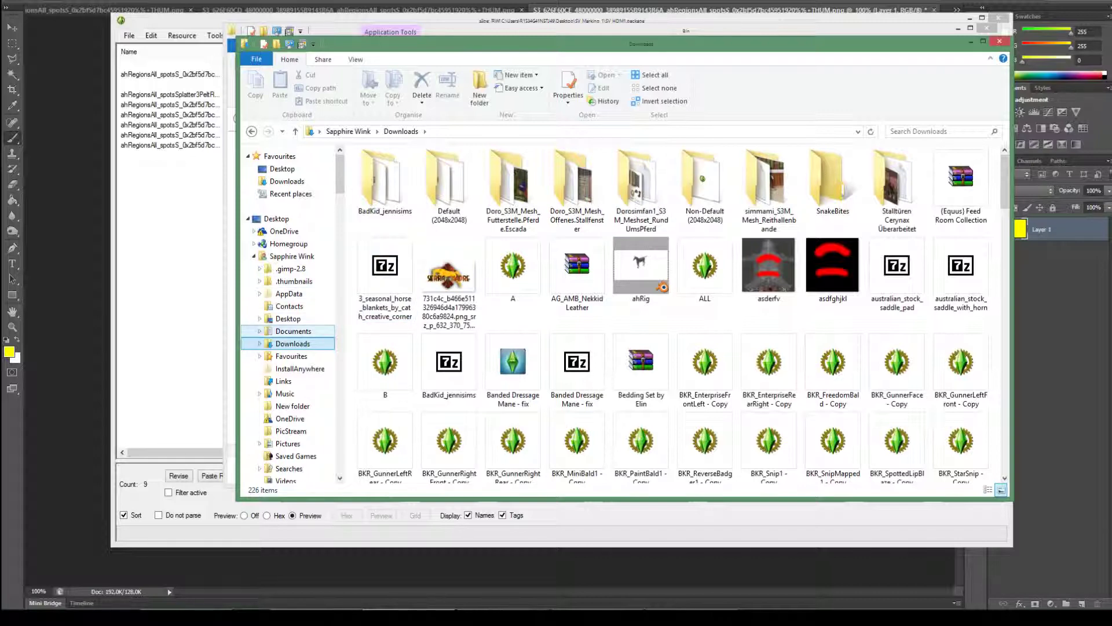
{"action": "left_click", "coordinate": [293, 331]}
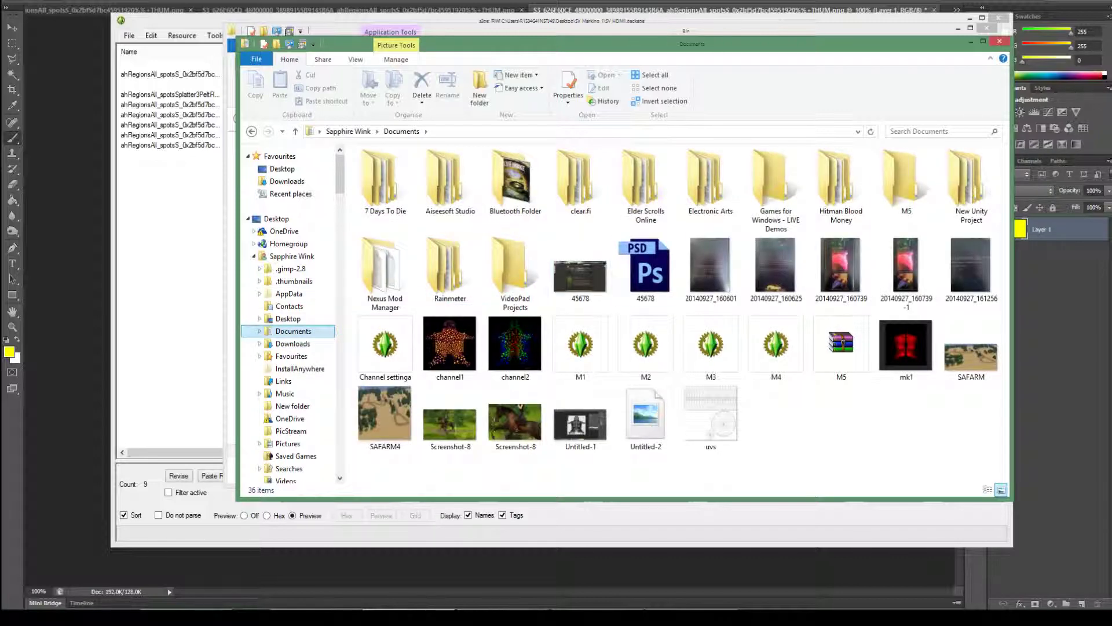
{"action": "double_click", "coordinate": [710, 182]}
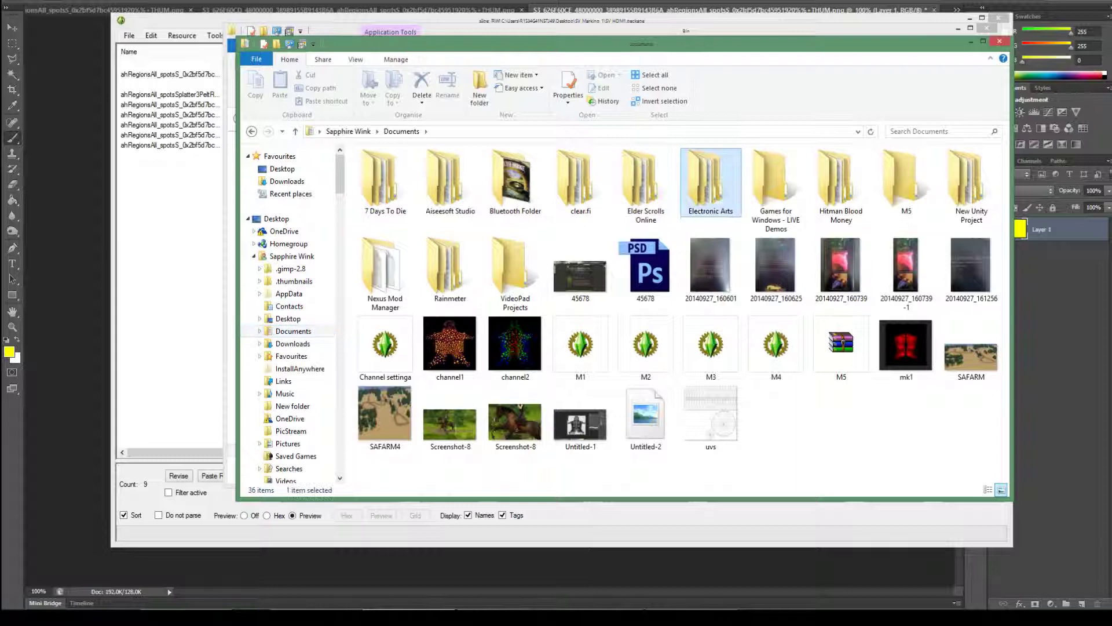
{"action": "double_click", "coordinate": [521, 195]}
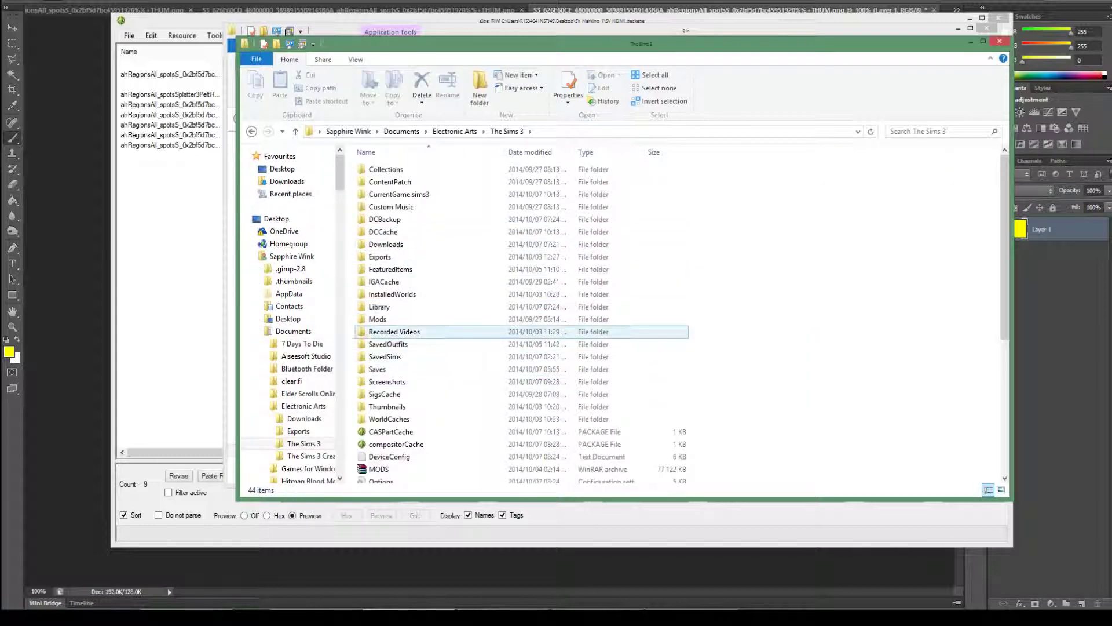
{"action": "double_click", "coordinate": [394, 319]}
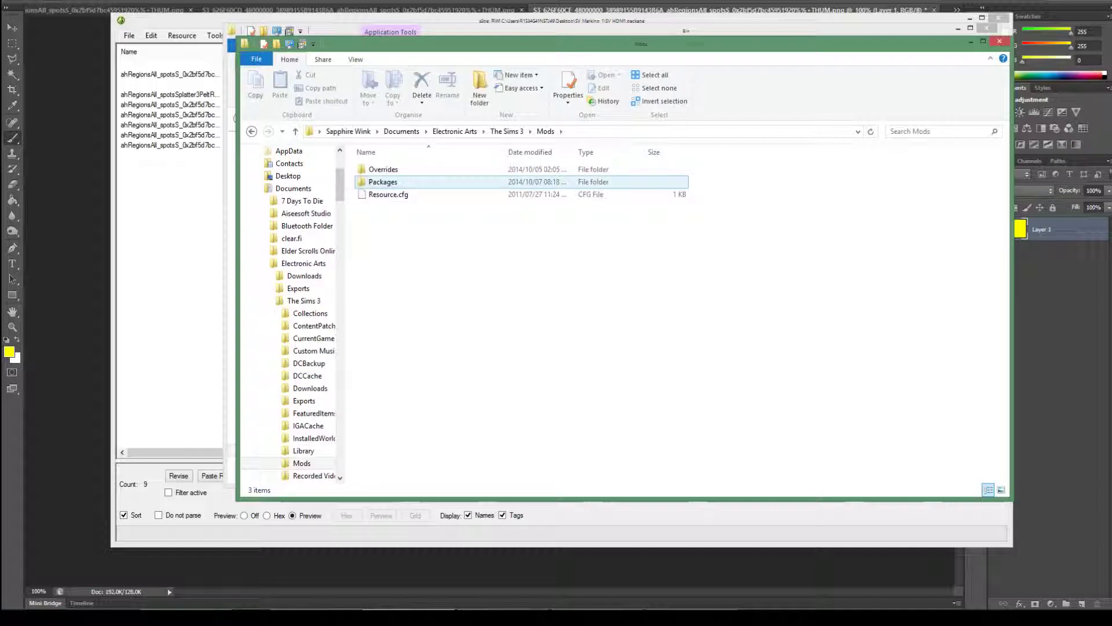
{"action": "double_click", "coordinate": [383, 182]}
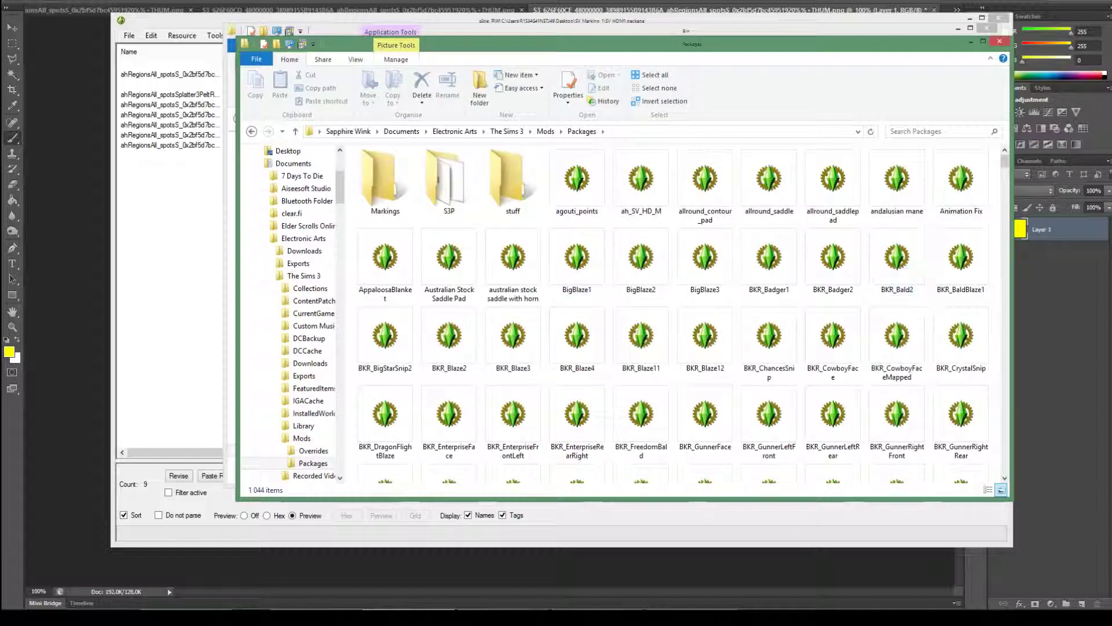
Step: Delete the ah_SV_HD_M package from the Packages folder
{"action": "scroll", "coordinate": [671, 313], "scroll_direction": "down", "scroll_amount": 2}
{"action": "scroll", "coordinate": [672, 313], "scroll_direction": "up", "scroll_amount": 2}
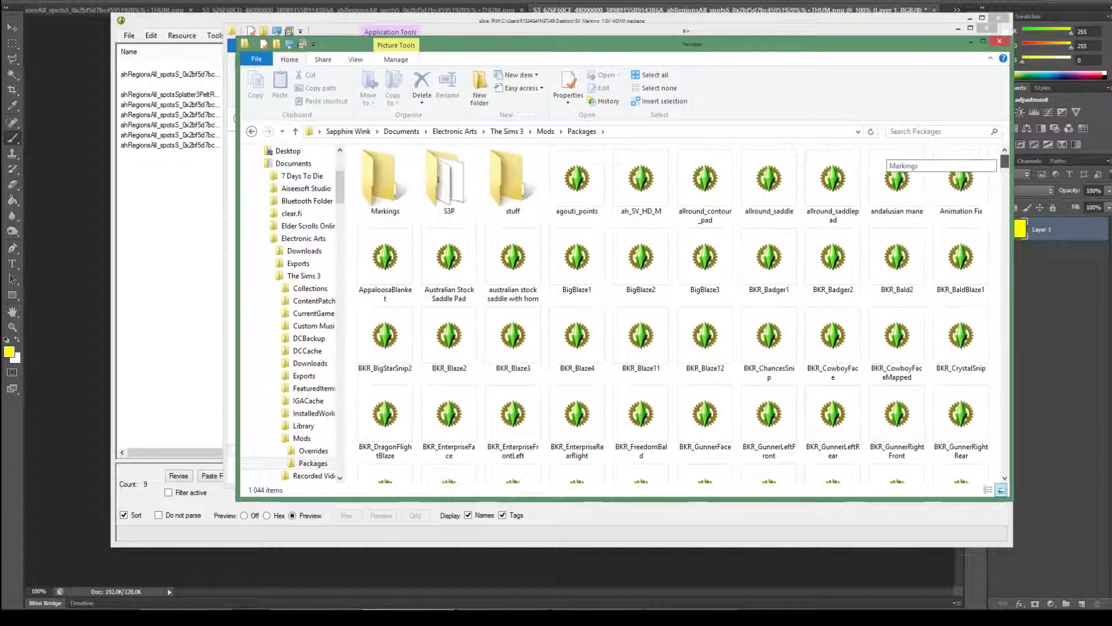
{"action": "left_click", "coordinate": [642, 183]}
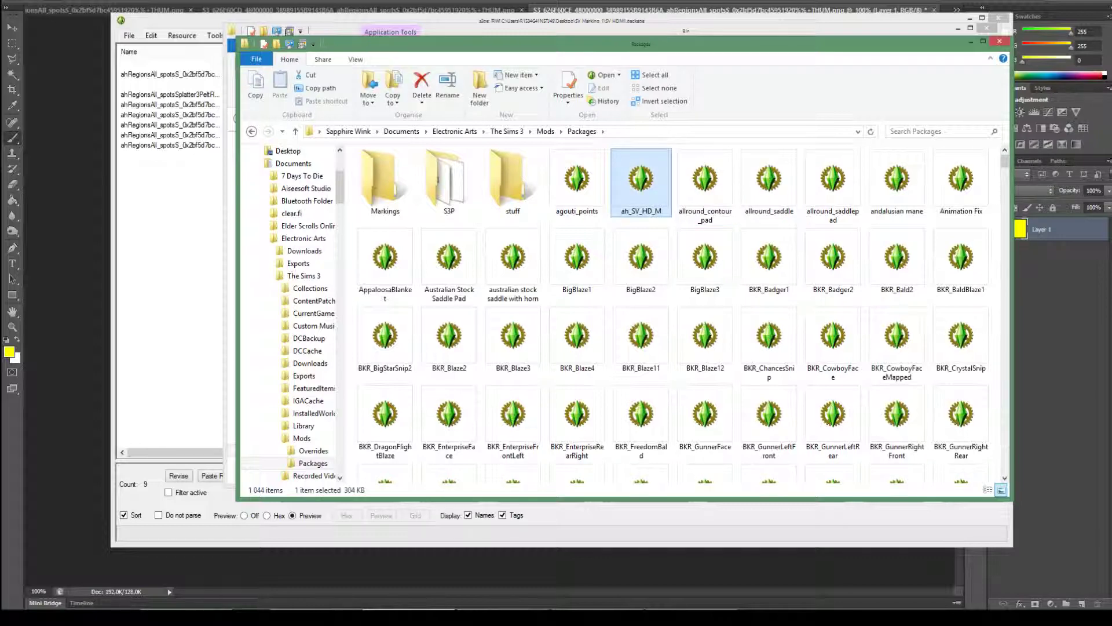
{"action": "key", "text": "Delete"}
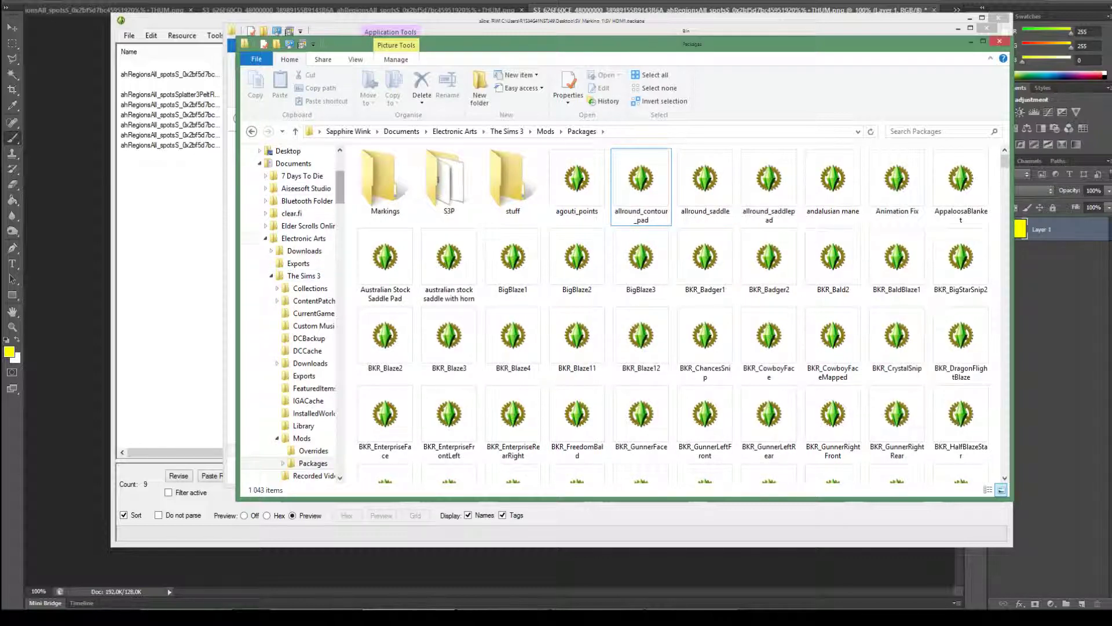
Step: Open the Desktop folder in File Explorer
{"action": "scroll", "coordinate": [289, 313], "scroll_direction": "down", "scroll_amount": 15}
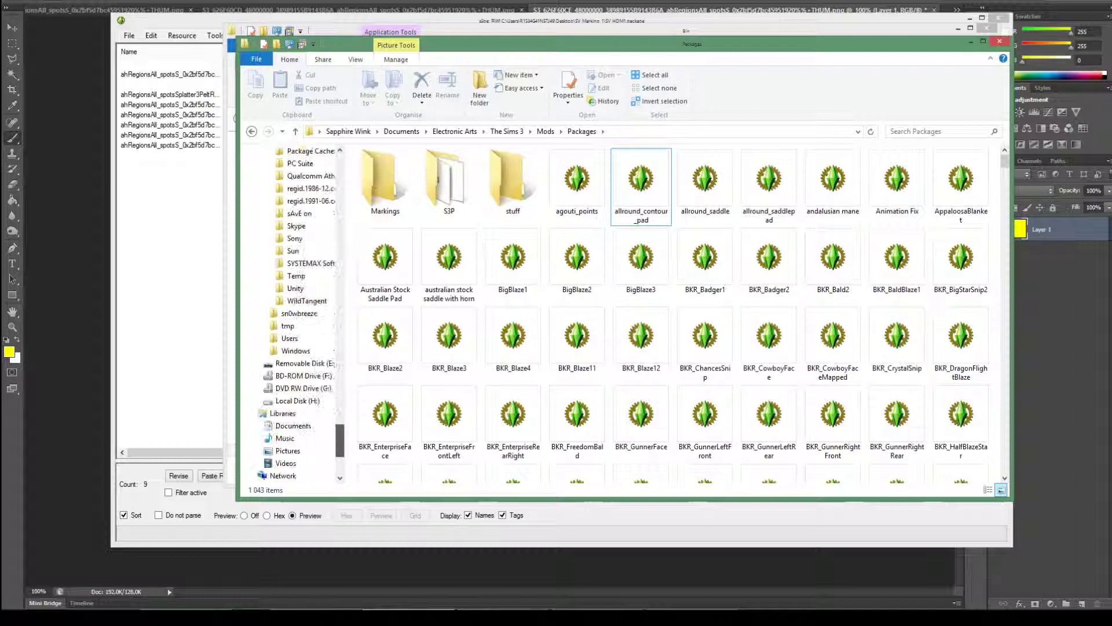
{"action": "left_click_drag", "start_coordinate": [340, 440], "coordinate": [340, 171]}
{"action": "left_click", "coordinate": [282, 169]}
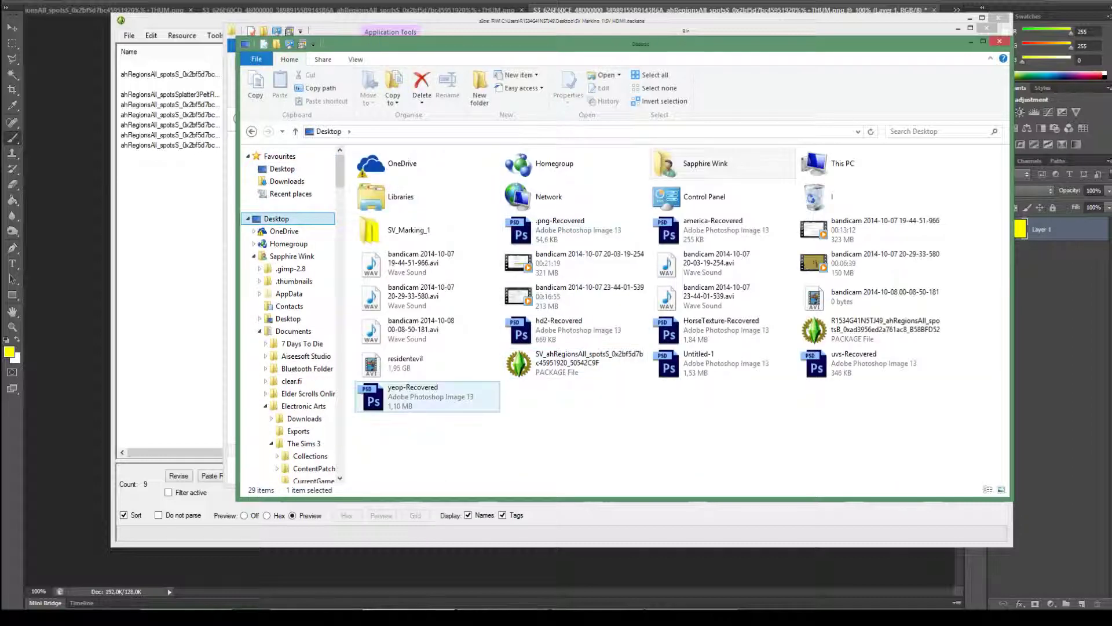
{"action": "left_click", "coordinate": [173, 350]}
{"action": "left_click", "coordinate": [129, 36]}
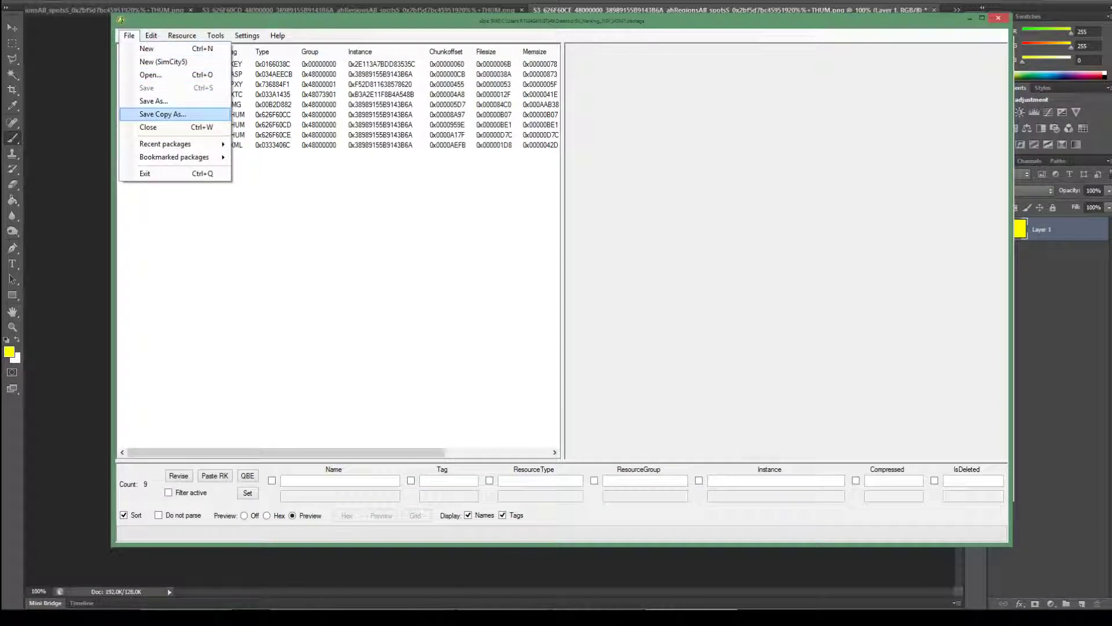
{"action": "key", "text": "Return"}
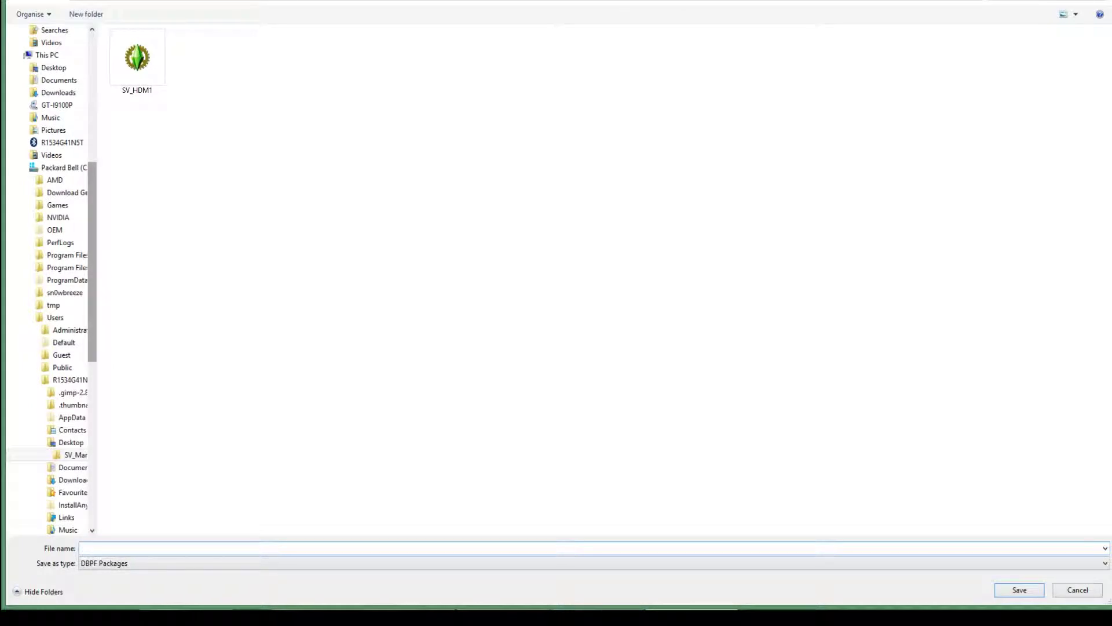
{"action": "mouse_move", "coordinate": [215, 606]}
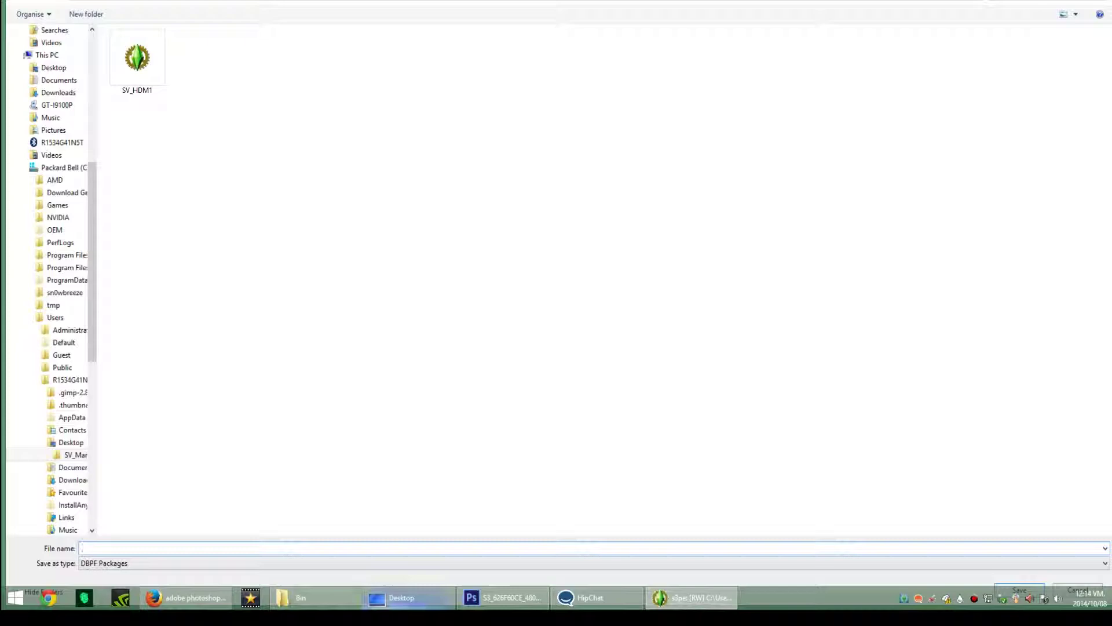
{"action": "key", "text": "Escape"}
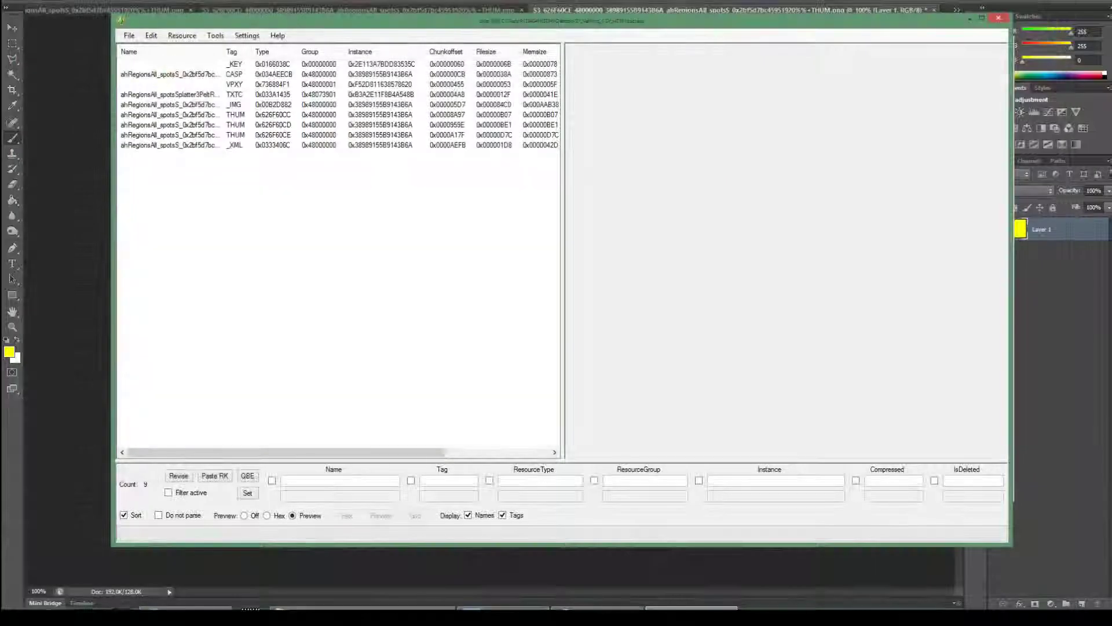
Step: Minimise the s3pe window to return to the Desktop folder in File Explorer, and clear the file selection
{"action": "mouse_move", "coordinate": [301, 605]}
{"action": "mouse_move", "coordinate": [597, 605]}
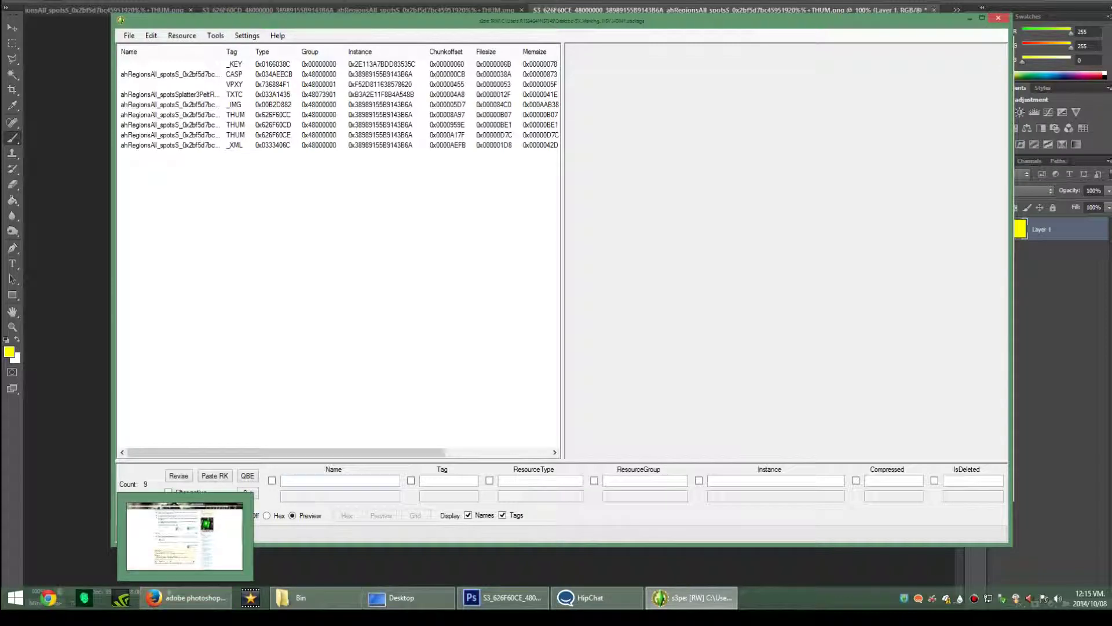
{"action": "left_click", "coordinate": [969, 19]}
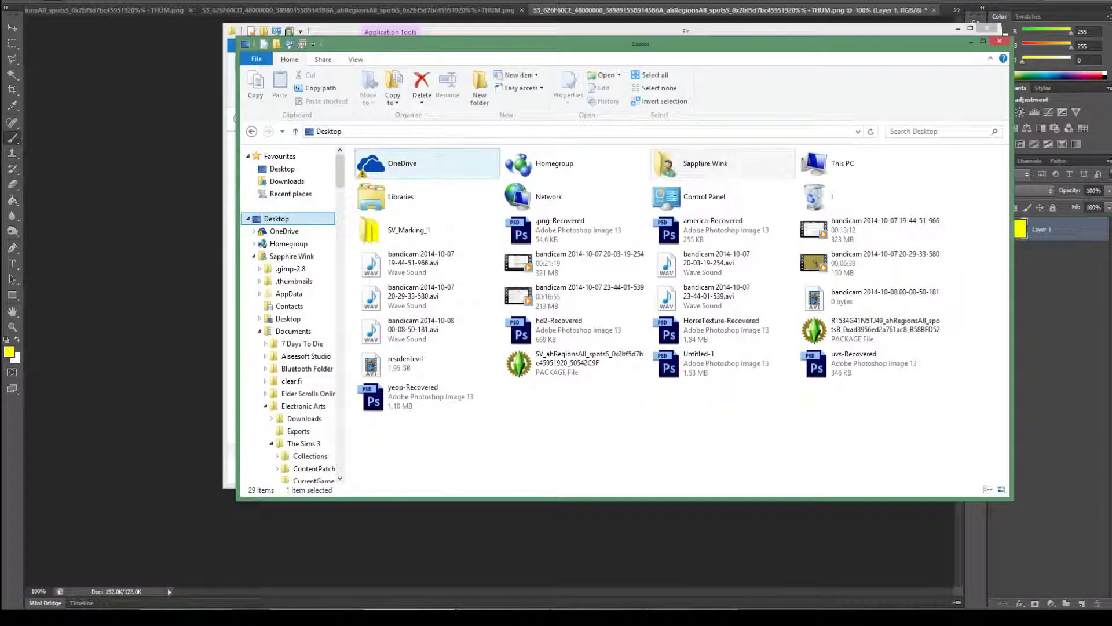
{"action": "left_click", "coordinate": [432, 446]}
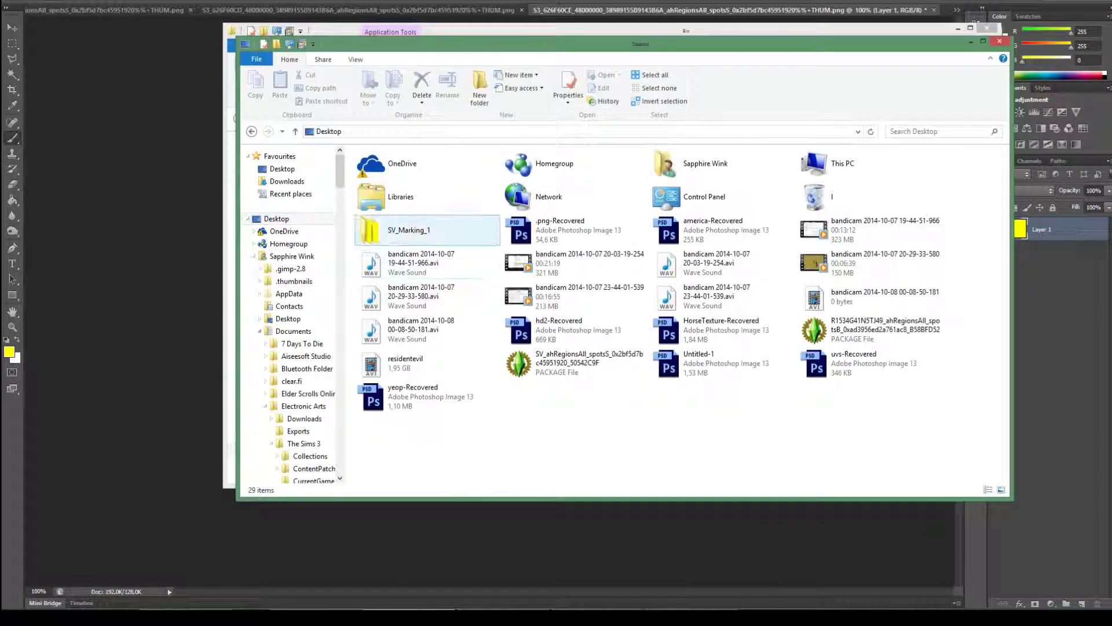
Step: Open the SV_Marking_1 folder on the Desktop and try to move the SV_HDM1 package into the Packages folder under Mods
{"action": "double_click", "coordinate": [408, 230]}
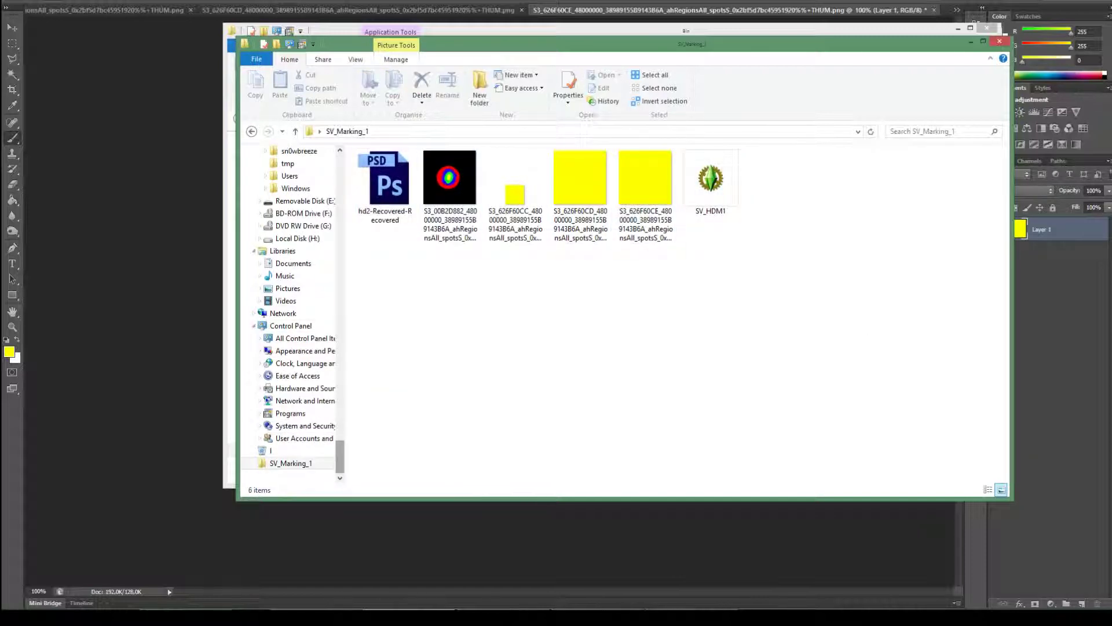
{"action": "scroll", "coordinate": [292, 347], "scroll_direction": "up", "scroll_amount": 20}
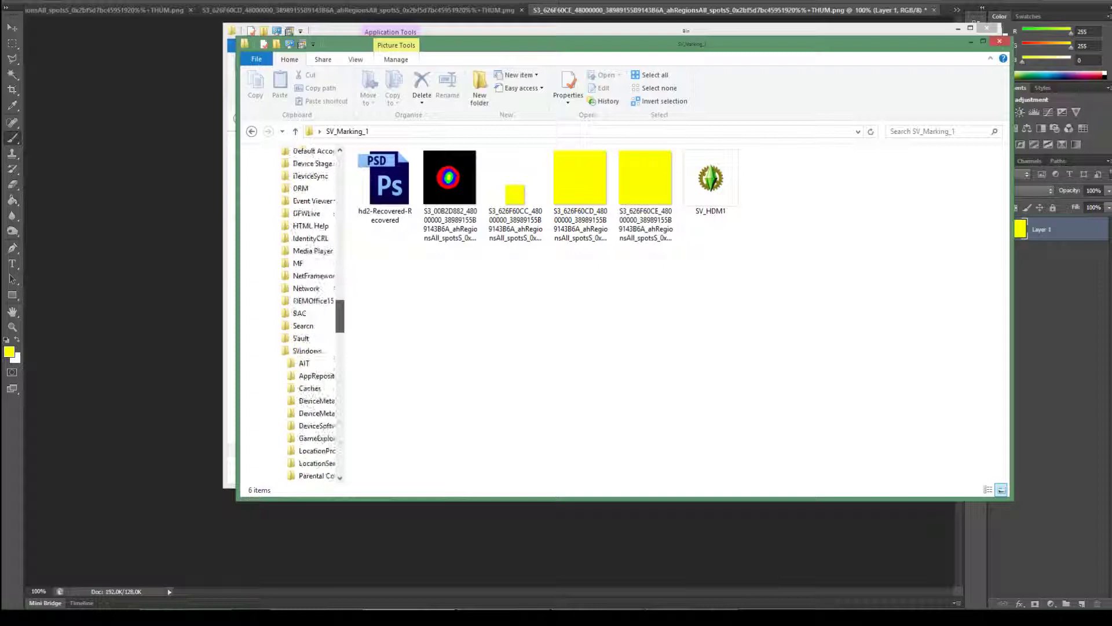
{"action": "scroll", "coordinate": [301, 313], "scroll_direction": "up", "scroll_amount": 20}
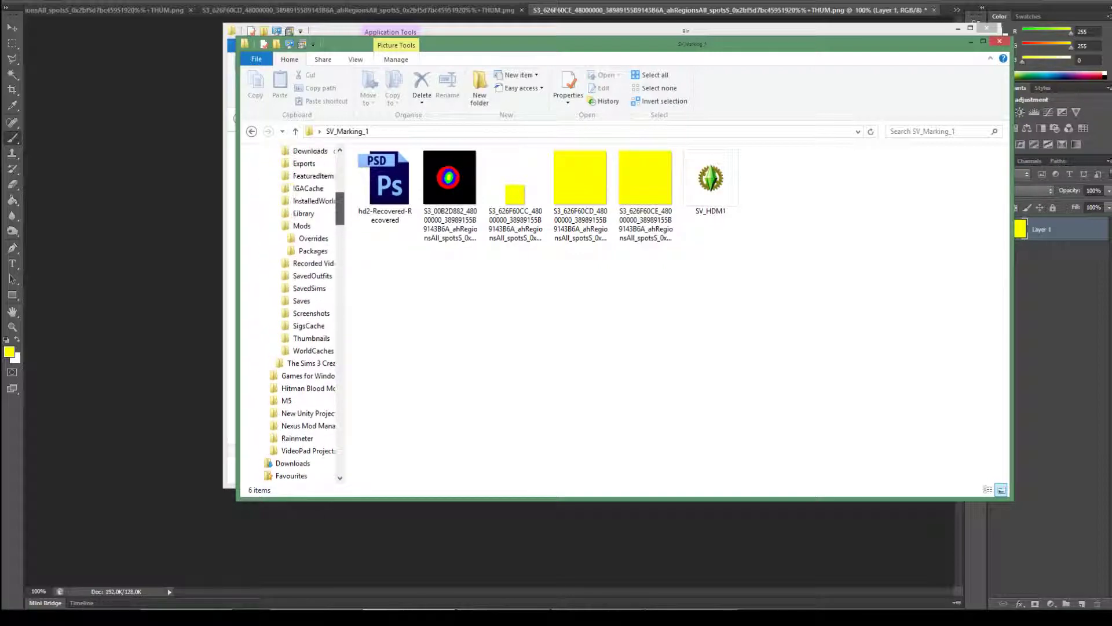
{"action": "left_click_drag", "start_coordinate": [711, 179], "coordinate": [307, 250]}
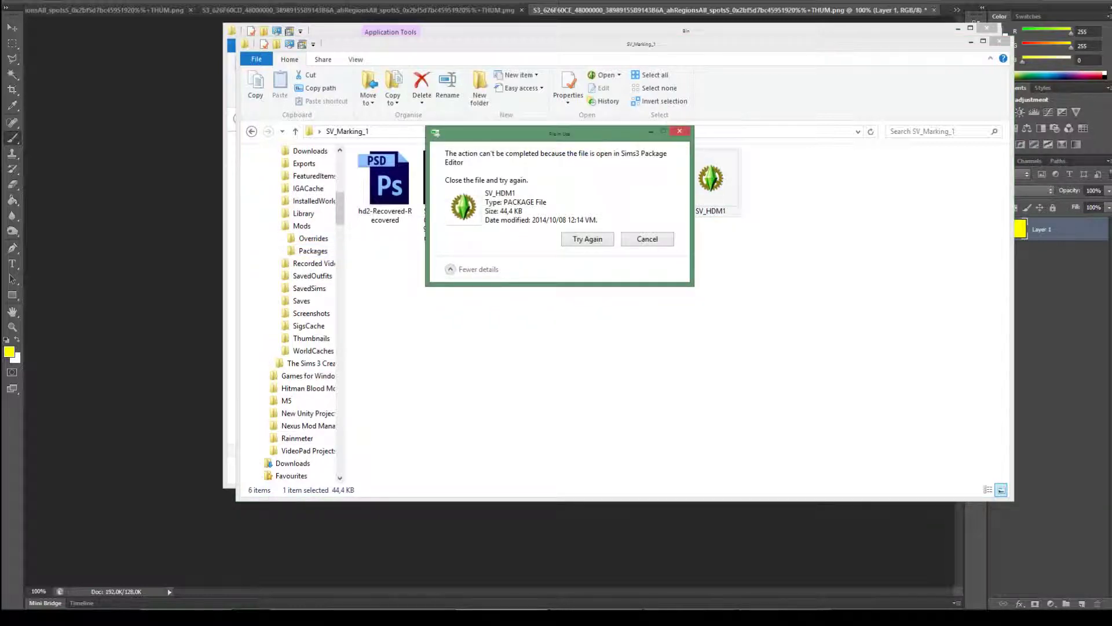
Step: Switch to s3pe, close it after previewing the _IMG mask, and retry moving the SV_HDM1 package into the Packages folder
{"action": "left_click", "coordinate": [784, 597]}
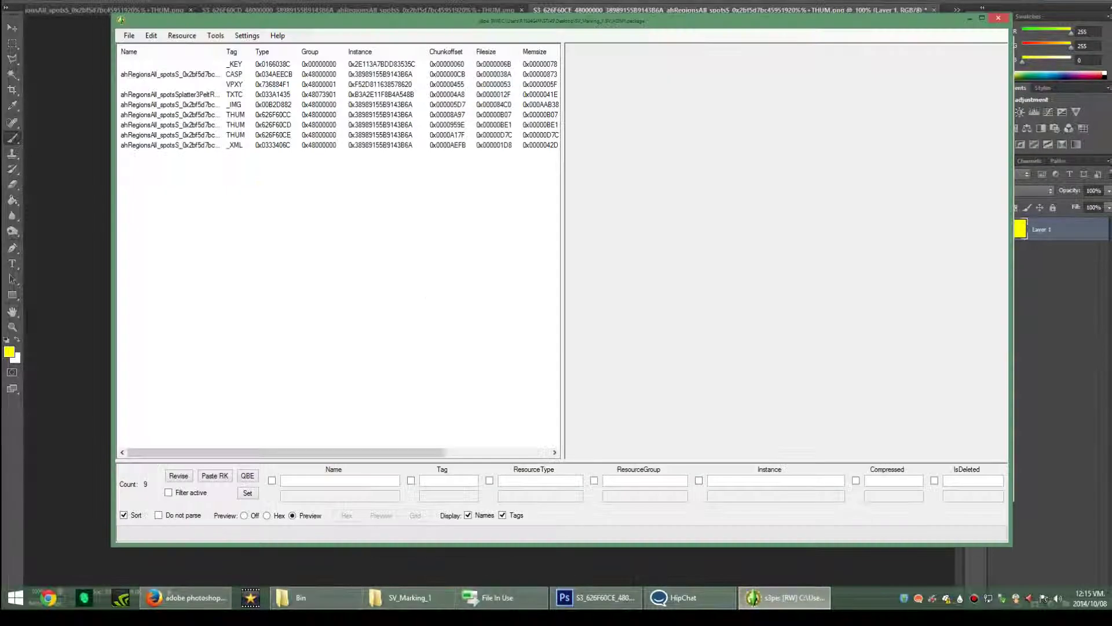
{"action": "left_click", "coordinate": [235, 104]}
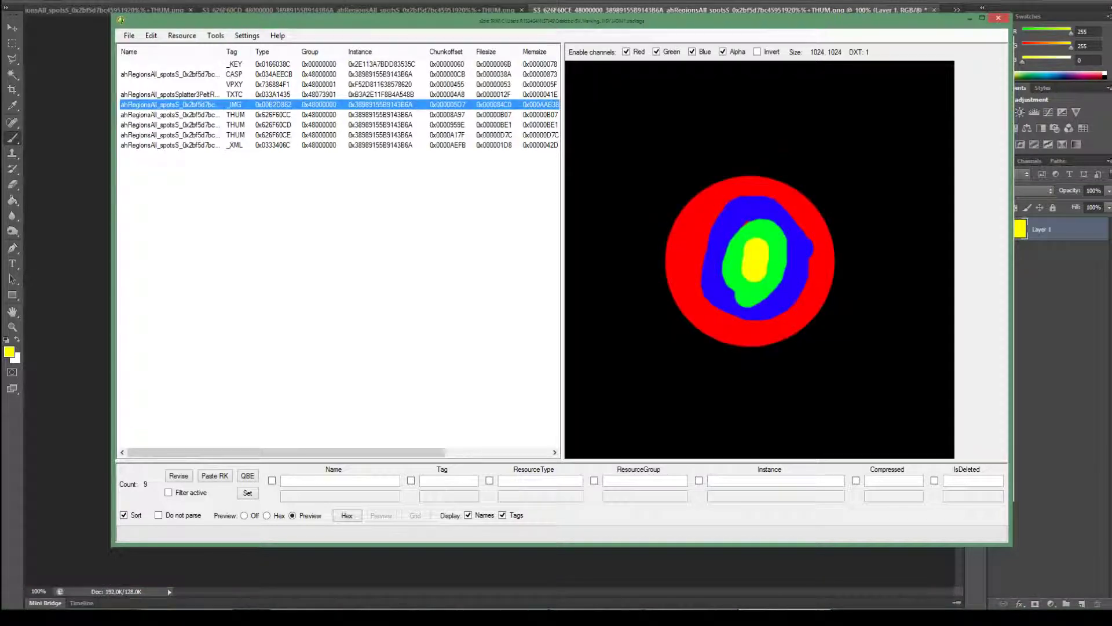
{"action": "left_click", "coordinate": [234, 145]}
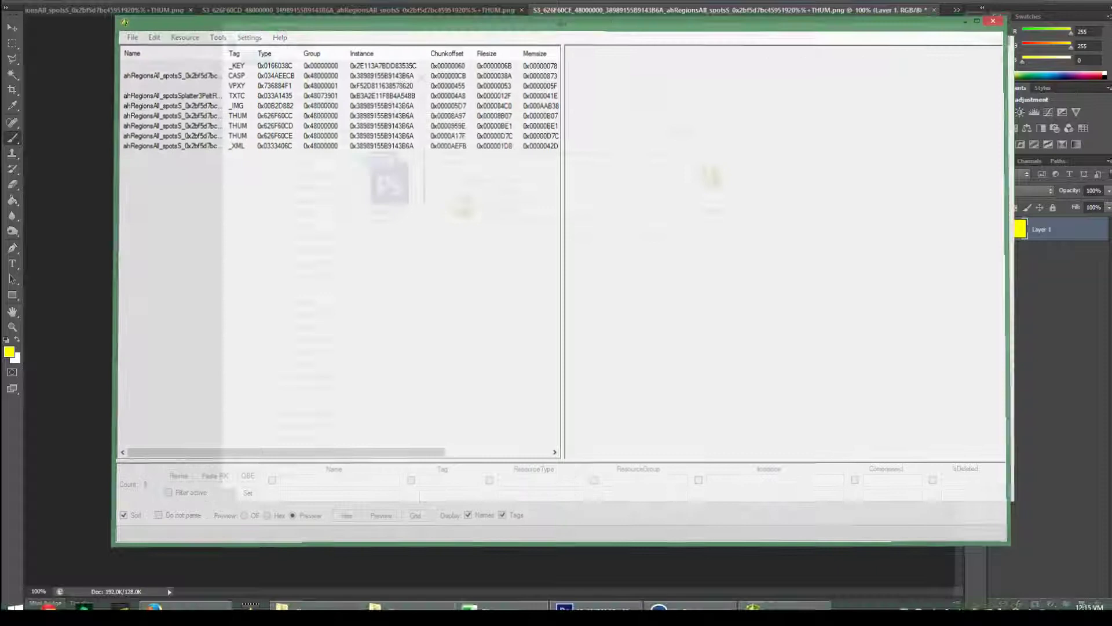
{"action": "key", "text": "Return"}
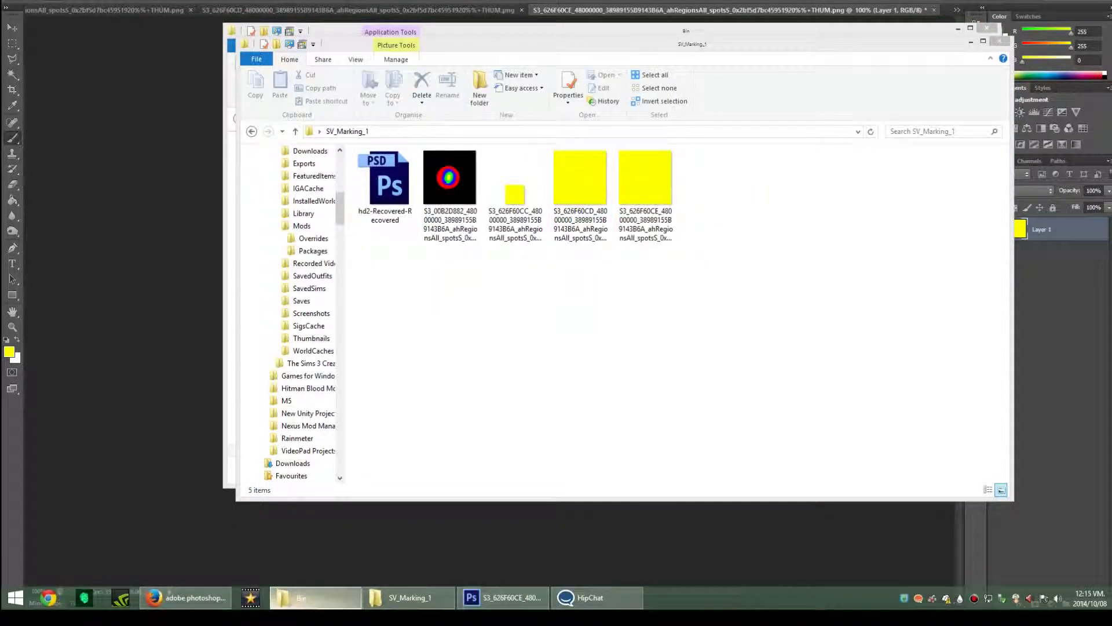
Step: Switch to the Bin folder in File Explorer and launch The Sims 3 by running the TS3W application
{"action": "left_click", "coordinate": [300, 597]}
{"action": "left_click", "coordinate": [365, 425]}
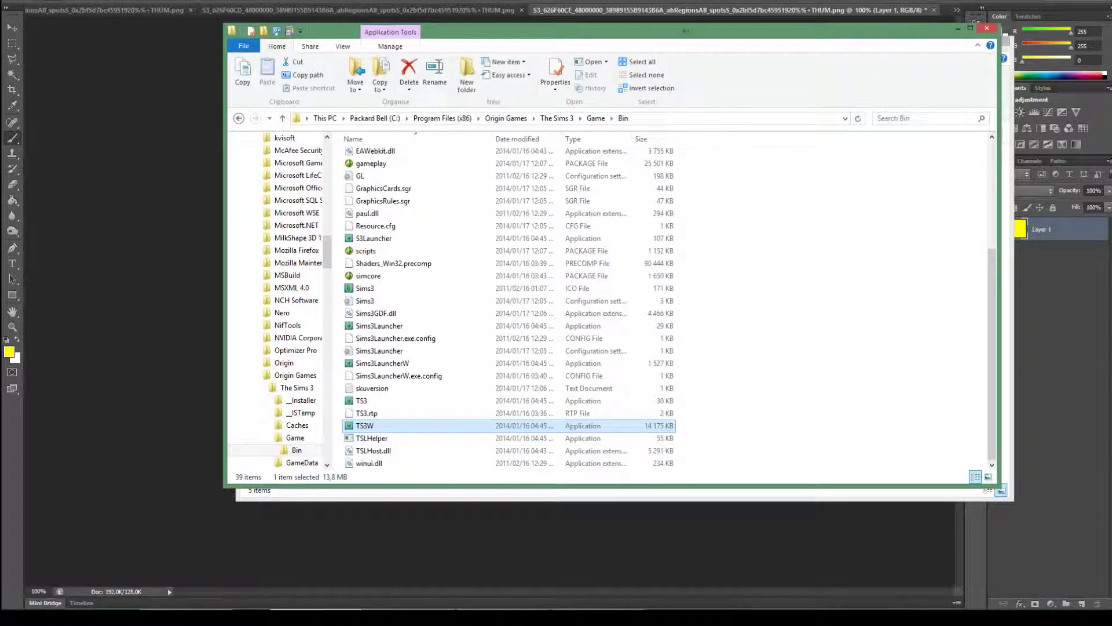
{"action": "mouse_move", "coordinate": [502, 597]}
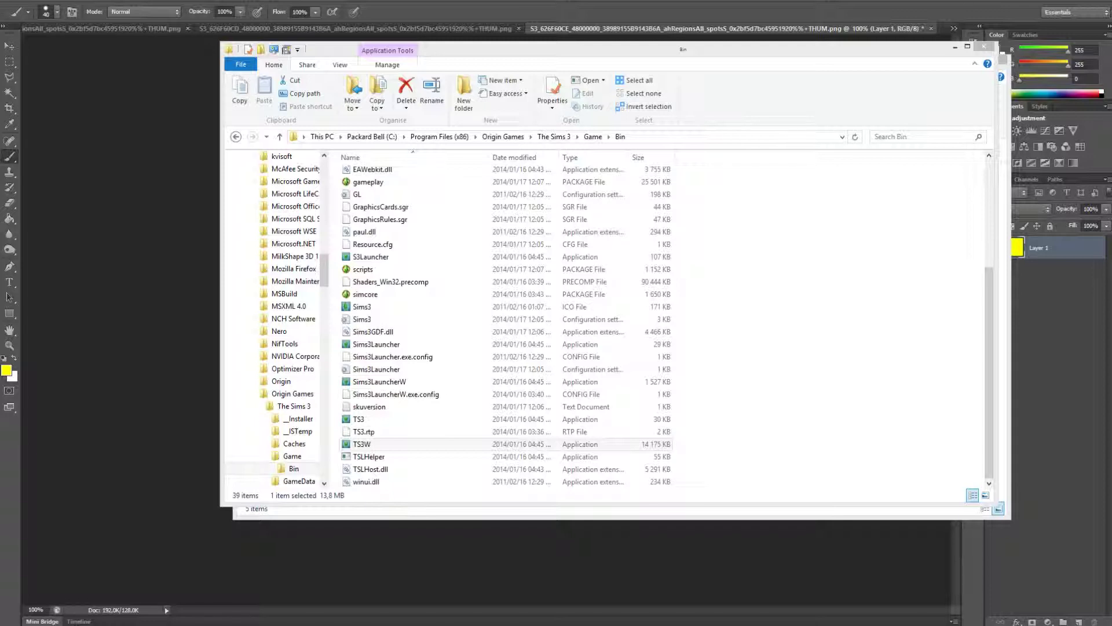
{"action": "left_click", "coordinate": [147, 313]}
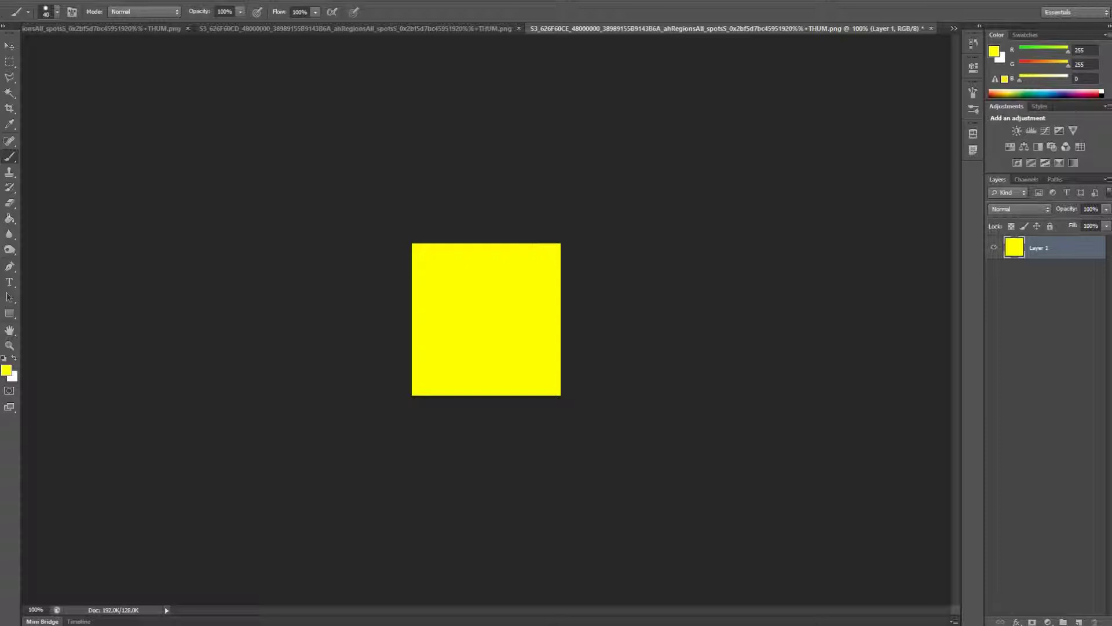
{"action": "mouse_move", "coordinate": [626, 553]}
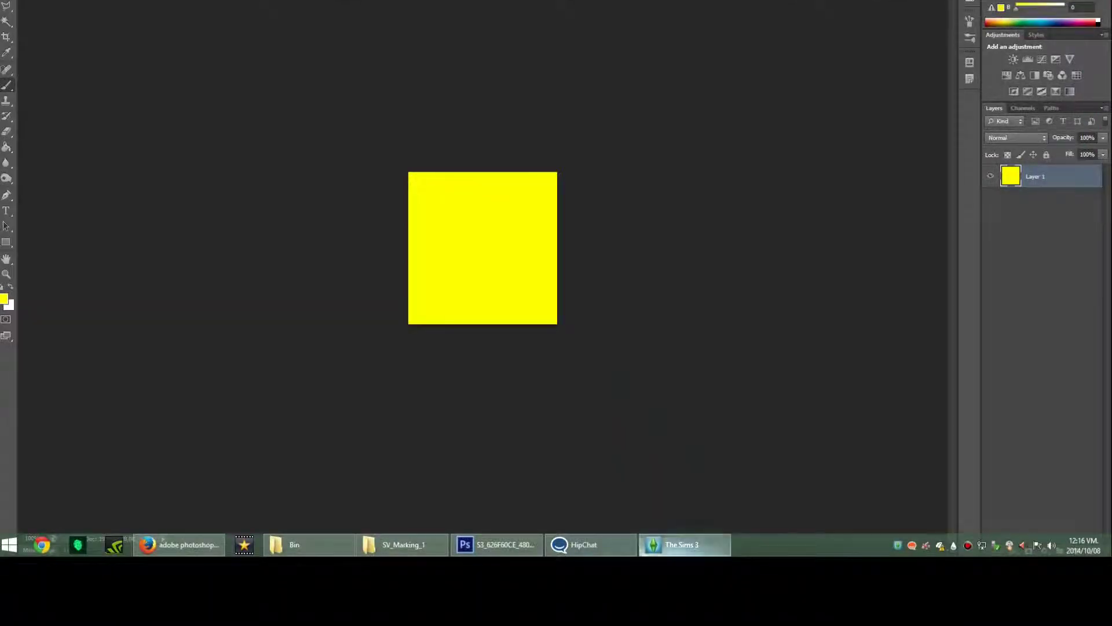